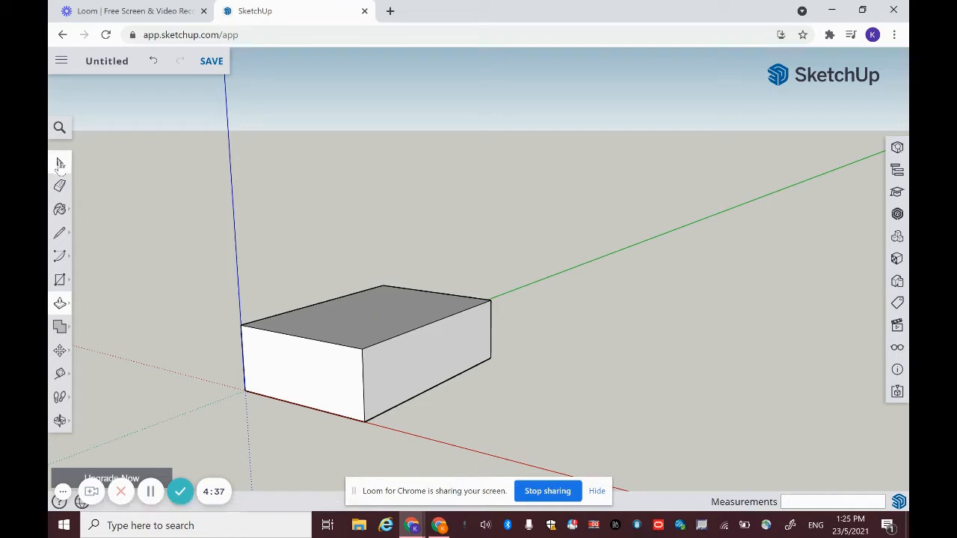
Select the entire box with all its faces and edges and make it a group.
{"action": "left_click_drag", "start_coordinate": [202, 243], "coordinate": [524, 452]}
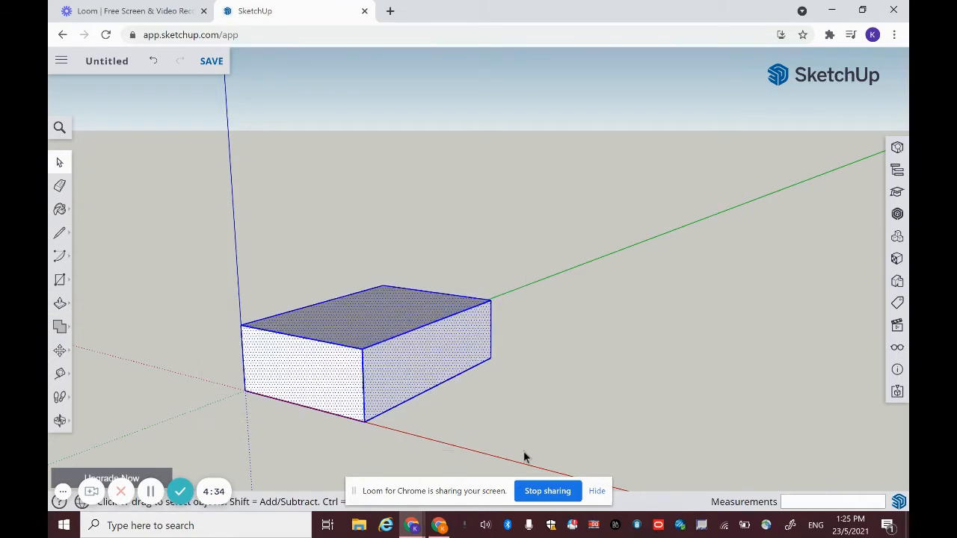
{"action": "right_click", "coordinate": [424, 338]}
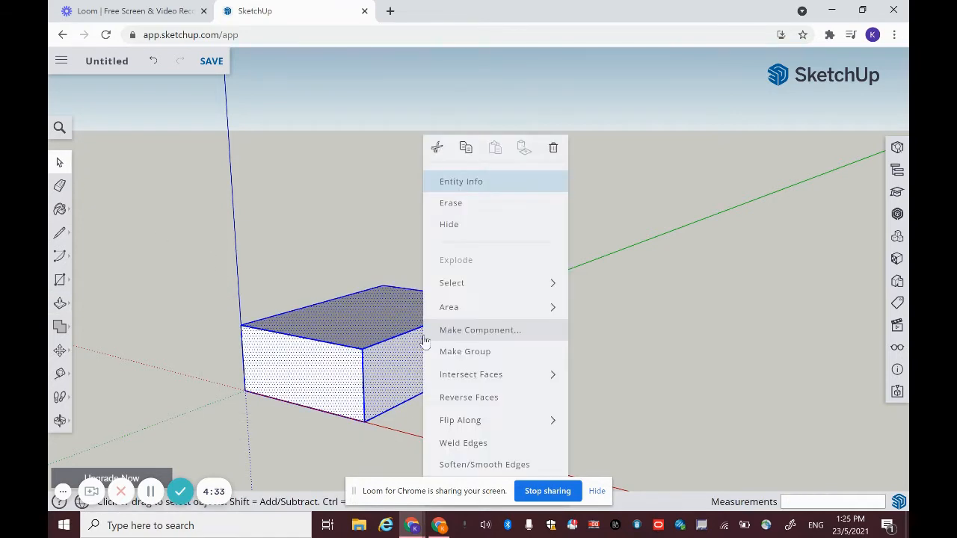
{"action": "left_click", "coordinate": [471, 355]}
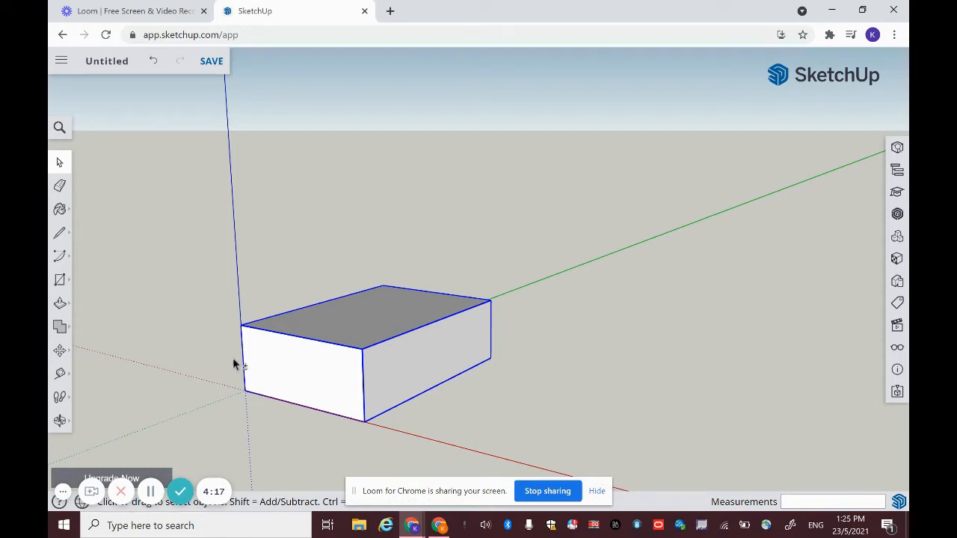
Examine the grouped box from different angles and distances by panning, orbiting and zooming around it.
{"action": "key", "text": "o"}
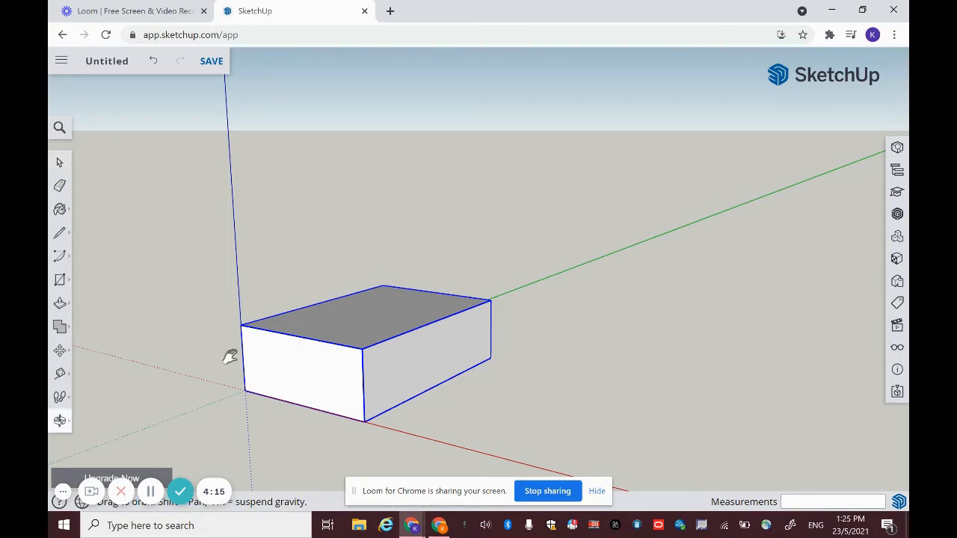
{"action": "left_click_drag", "start_coordinate": [231, 357], "coordinate": [336, 271], "text": "shift"}
{"action": "key", "text": "space"}
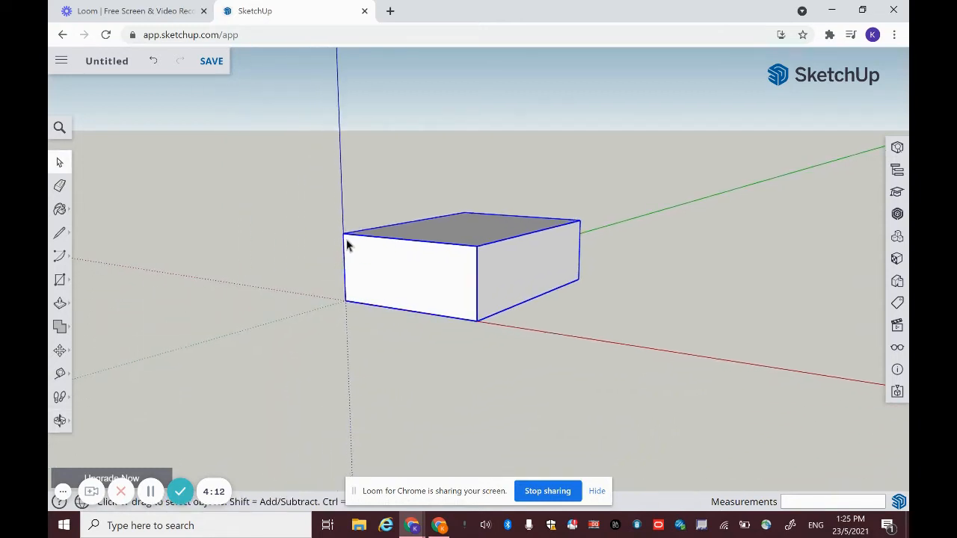
{"action": "left_click", "coordinate": [60, 420]}
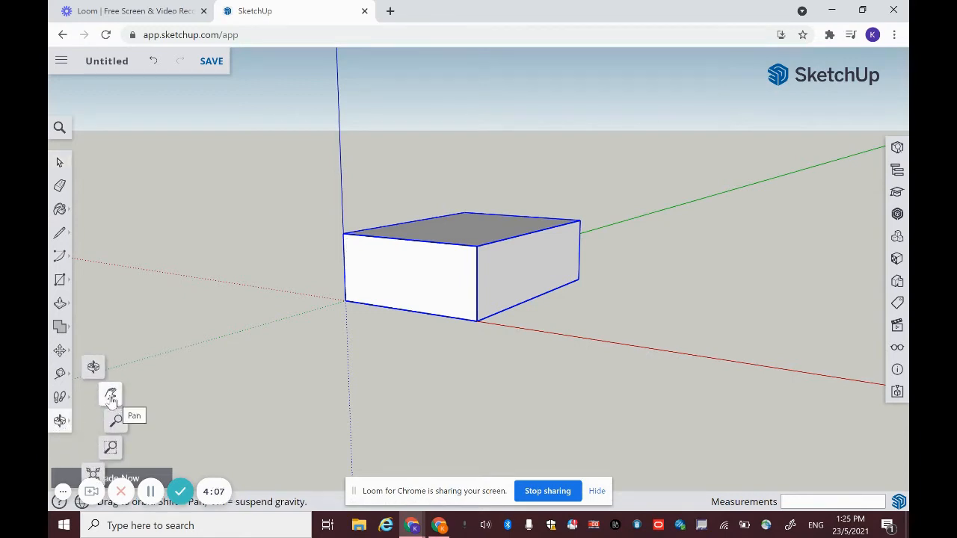
{"action": "left_click", "coordinate": [111, 396]}
{"action": "mouse_move", "coordinate": [375, 272]}
{"action": "left_mouse_down"}
{"action": "mouse_move", "coordinate": [352, 284]}
{"action": "mouse_move", "coordinate": [367, 272]}
{"action": "left_mouse_up"}
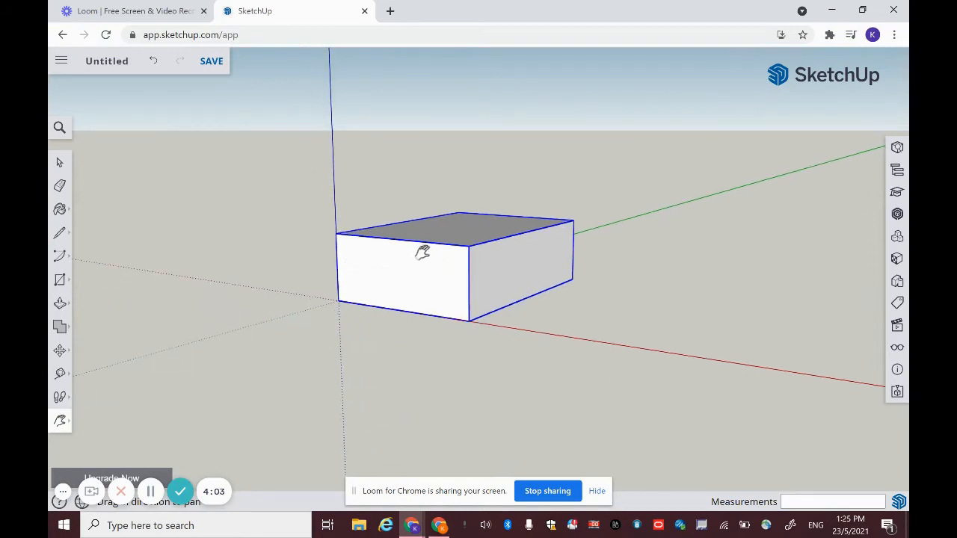
{"action": "key", "text": "o"}
{"action": "left_click_drag", "start_coordinate": [428, 216], "coordinate": [397, 293]}
{"action": "key", "text": "h"}
{"action": "scroll", "coordinate": [390, 252], "scroll_direction": "up", "scroll_amount": 4}
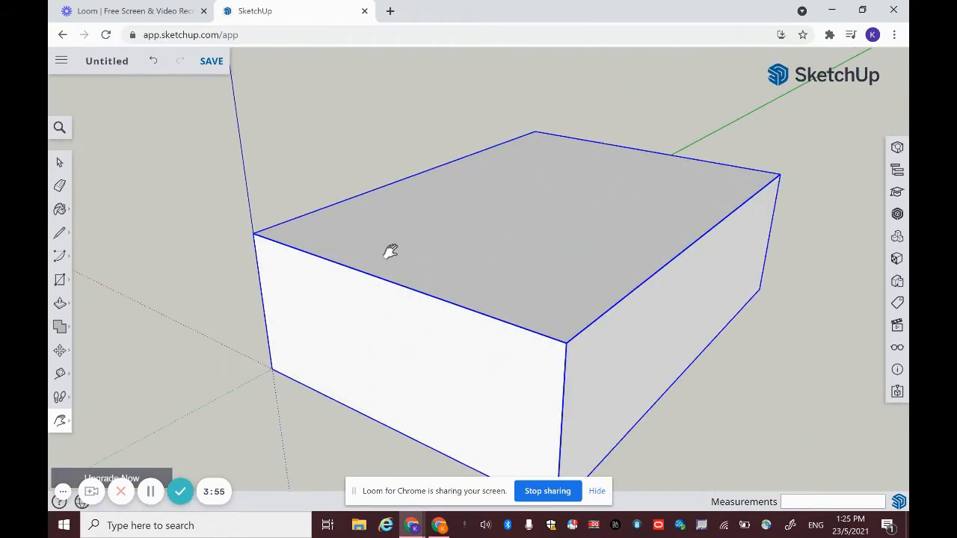
{"action": "scroll", "coordinate": [391, 252], "scroll_direction": "up", "scroll_amount": 2}
{"action": "scroll", "coordinate": [391, 252], "scroll_direction": "down", "scroll_amount": 5}
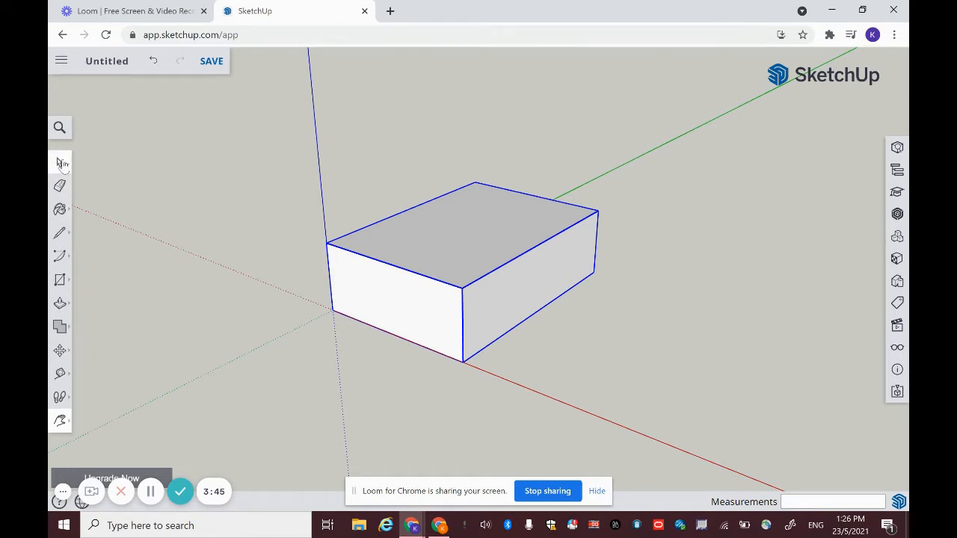
Scale the grouped box along the red axis to a width of 300 mm.
{"action": "left_click", "coordinate": [59, 163]}
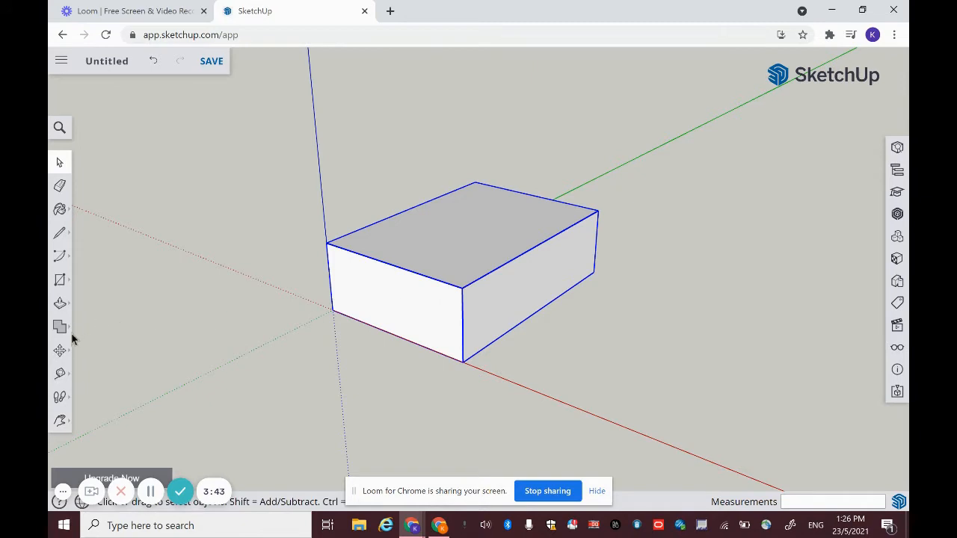
{"action": "left_click", "coordinate": [59, 355]}
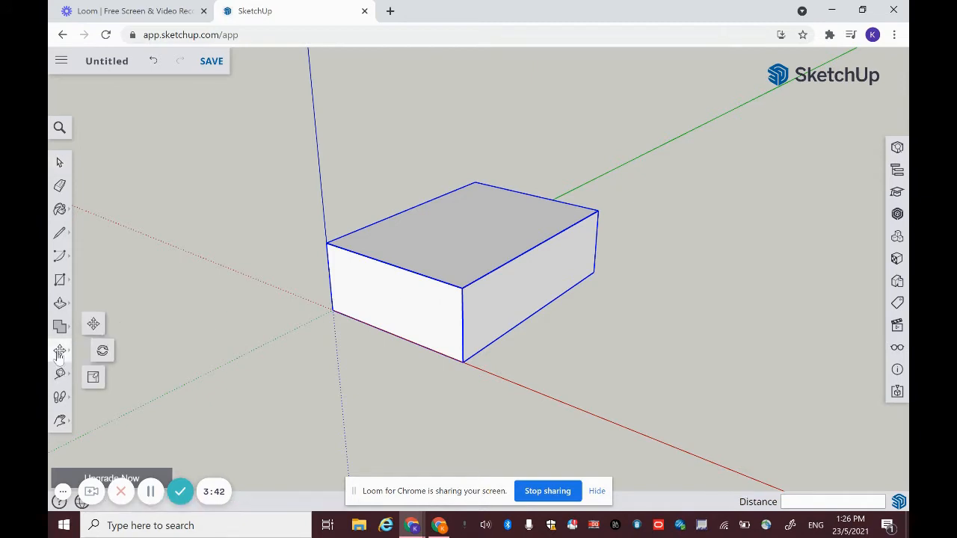
{"action": "left_click", "coordinate": [93, 379]}
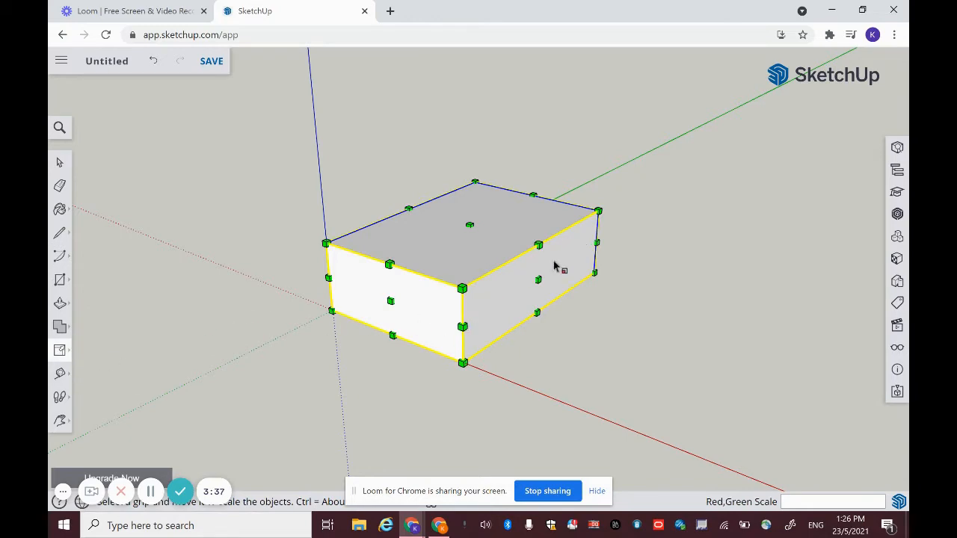
{"action": "left_click_drag", "start_coordinate": [537, 279], "coordinate": [504, 270]}
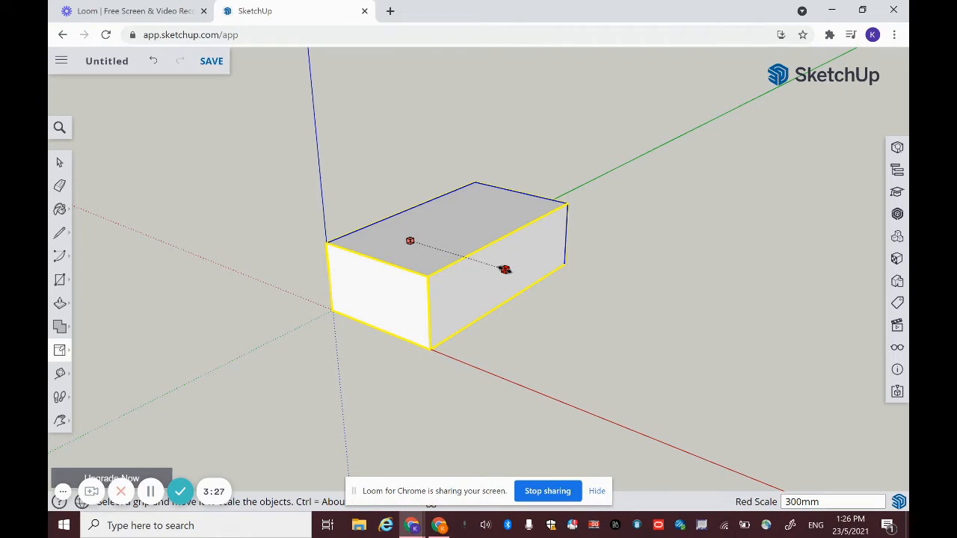
{"action": "key", "text": "Return"}
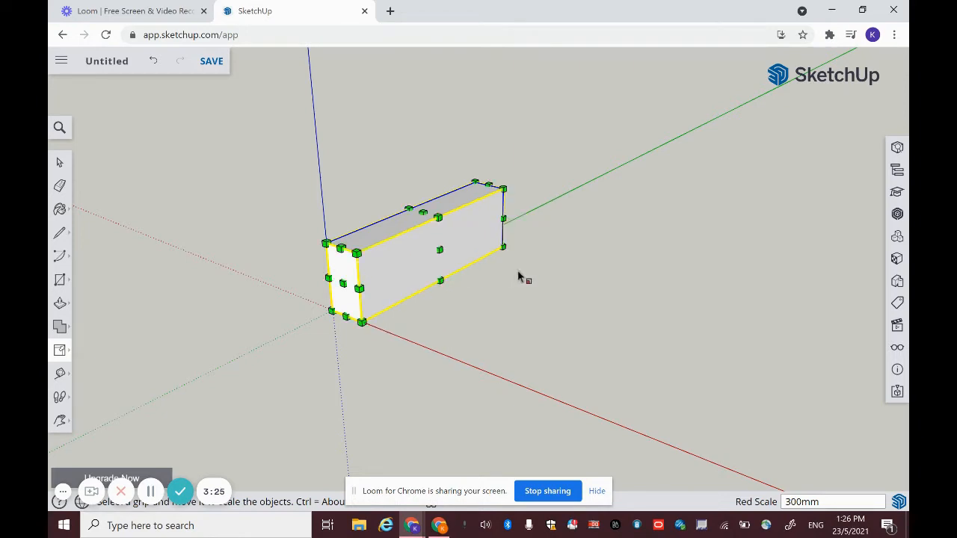
Scale the grouped box along the green axis to a length of 300 mm.
{"action": "middle_click_drag", "start_coordinate": [560, 277], "coordinate": [336, 293]}
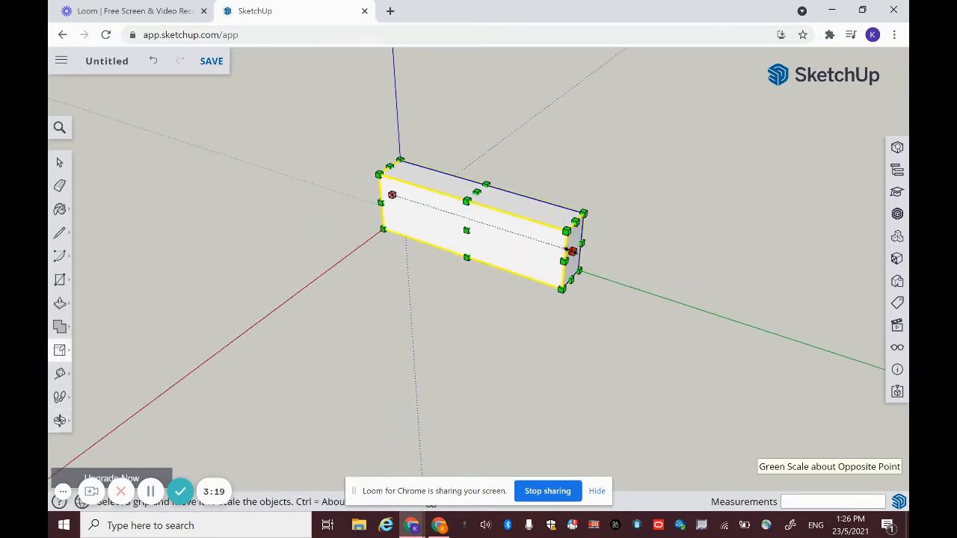
{"action": "left_click_drag", "start_coordinate": [572, 252], "coordinate": [486, 224]}
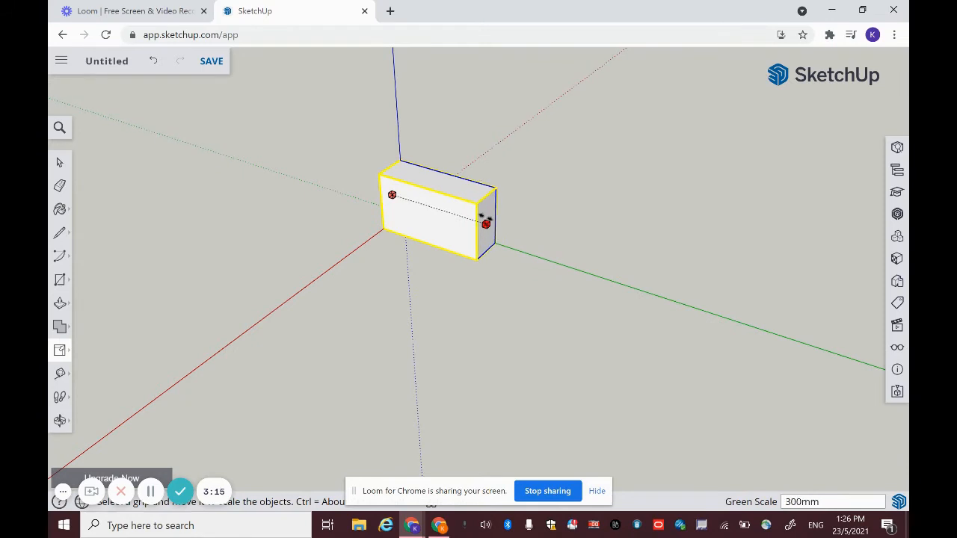
{"action": "key", "text": "Return"}
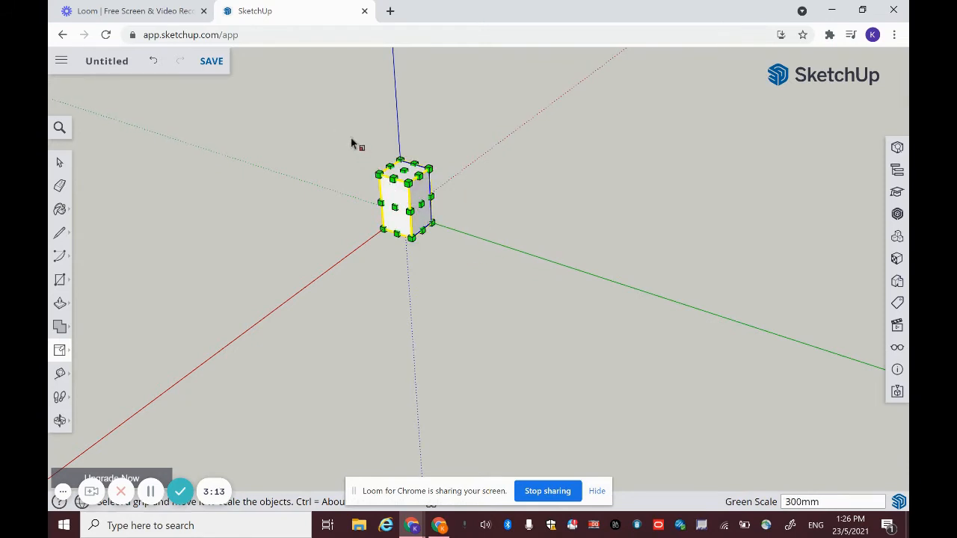
Scale the grouped box along the blue axis to a height of 100 mm.
{"action": "scroll", "coordinate": [351, 144], "scroll_direction": "up", "scroll_amount": 3}
{"action": "scroll", "coordinate": [396, 258], "scroll_direction": "up", "scroll_amount": 2}
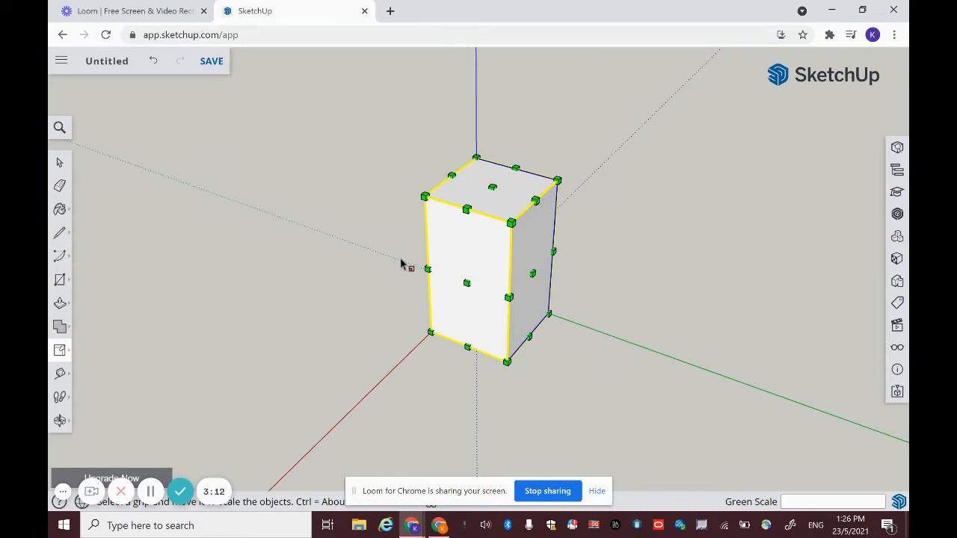
{"action": "left_click", "coordinate": [492, 192]}
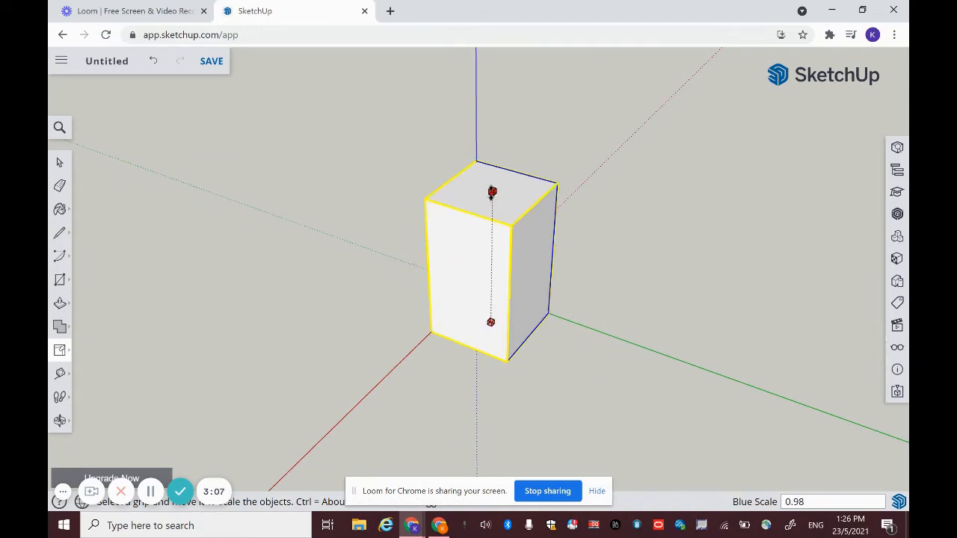
{"action": "left_click_drag", "start_coordinate": [492, 191], "coordinate": [487, 266]}
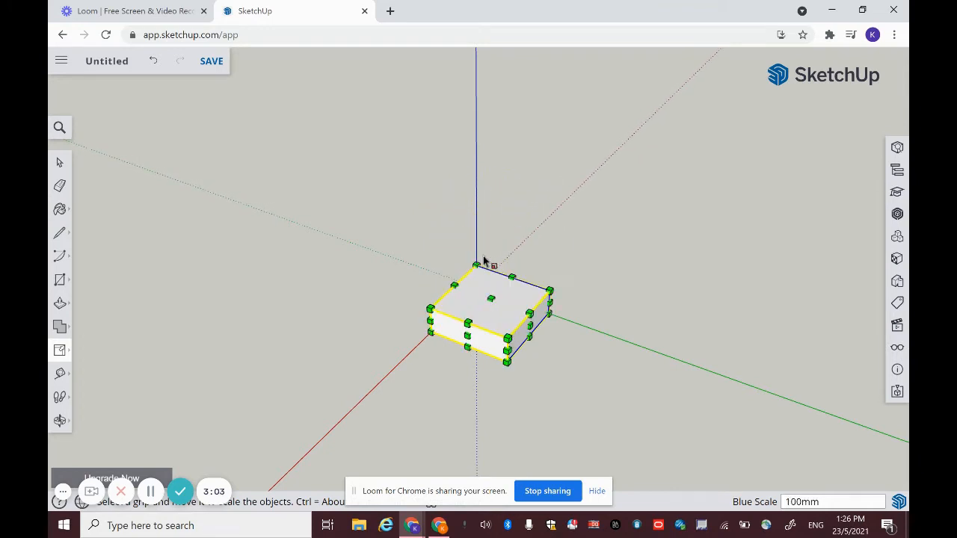
Open the grouped box for editing and select its top face.
{"action": "scroll", "coordinate": [545, 388], "scroll_direction": "up", "scroll_amount": 3}
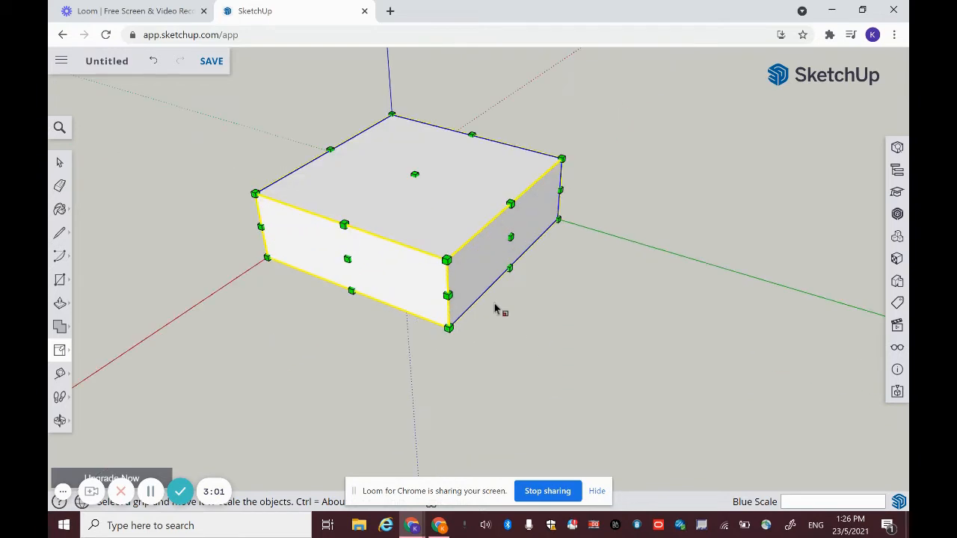
{"action": "scroll", "coordinate": [456, 265], "scroll_direction": "down", "scroll_amount": 1}
{"action": "left_click", "coordinate": [60, 163]}
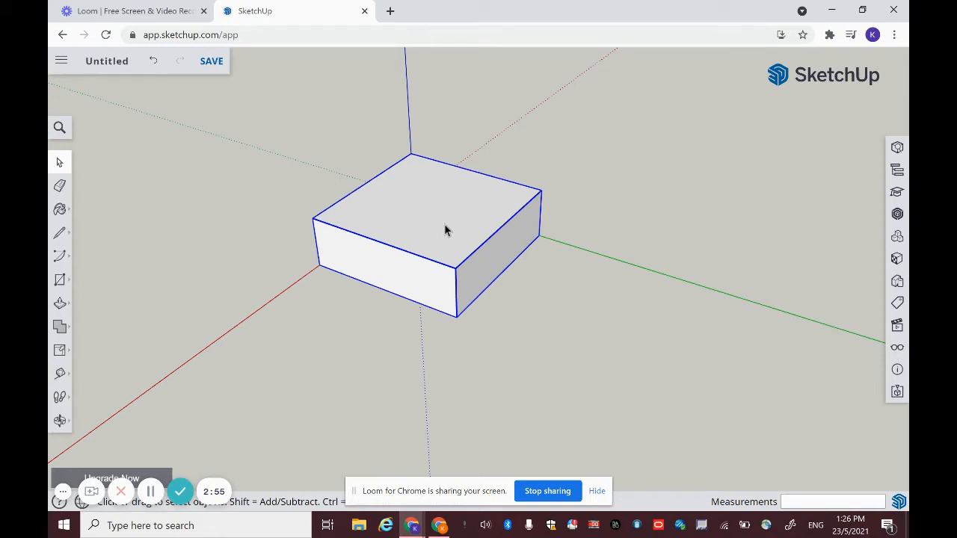
{"action": "double_click", "coordinate": [446, 226]}
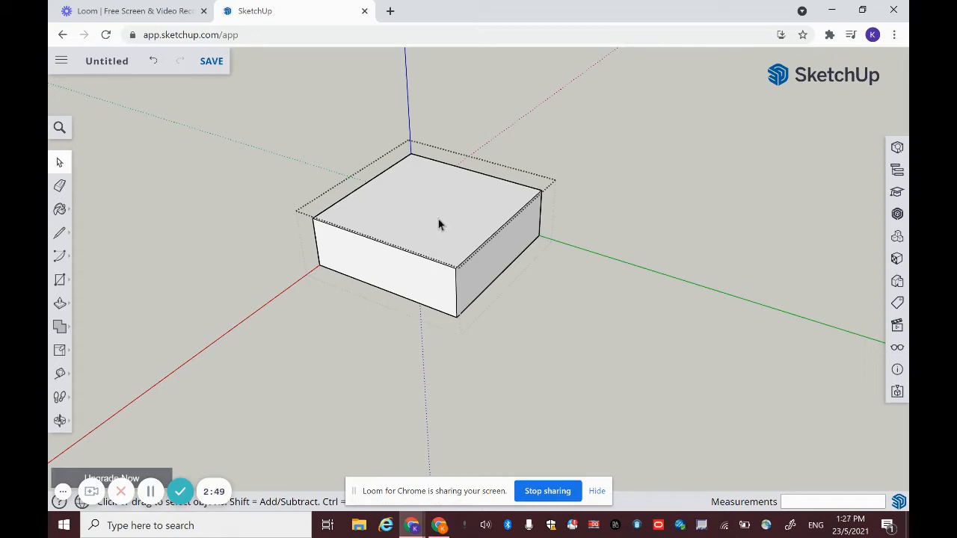
{"action": "left_click", "coordinate": [438, 221]}
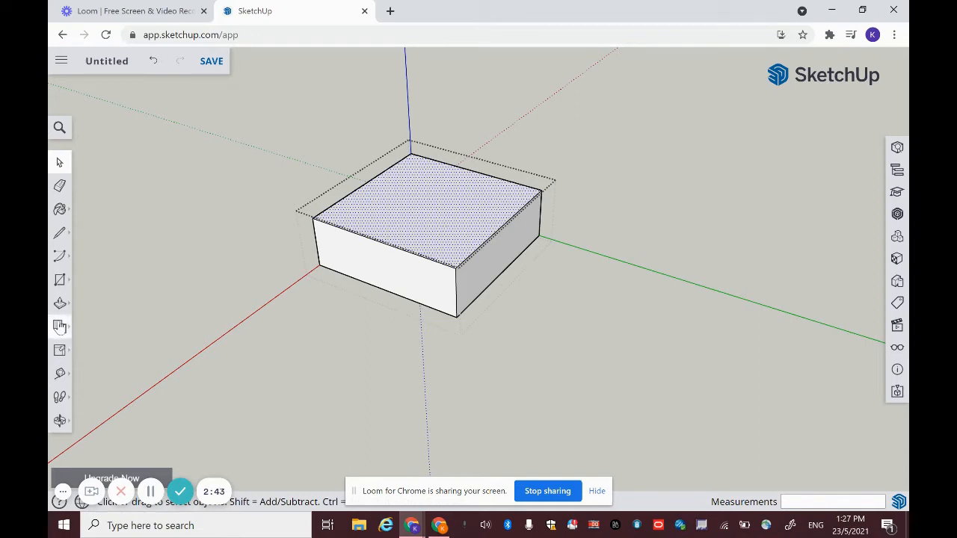
{"action": "left_click", "coordinate": [60, 327]}
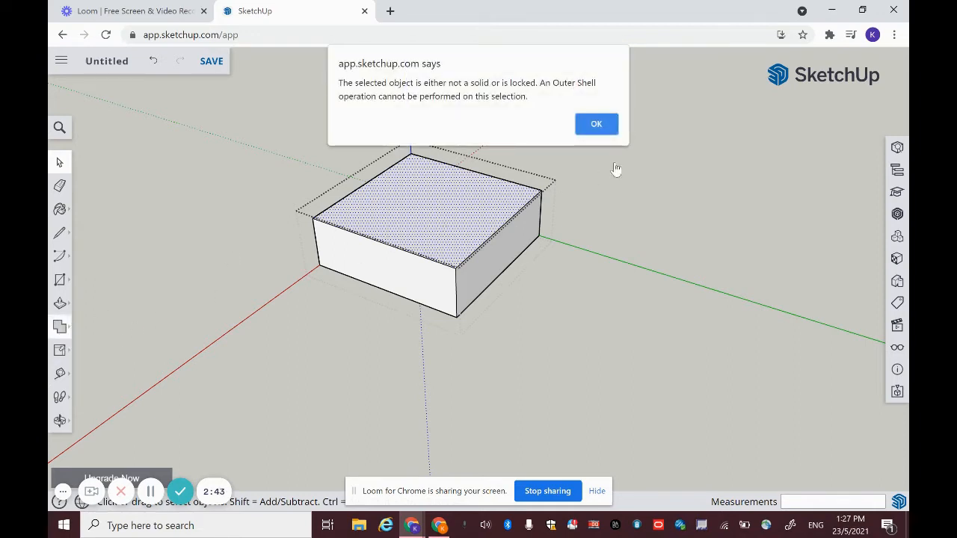
{"action": "left_click", "coordinate": [596, 124]}
Offset the edges of the box's top face inward by 50 mm.
{"action": "left_click", "coordinate": [63, 304]}
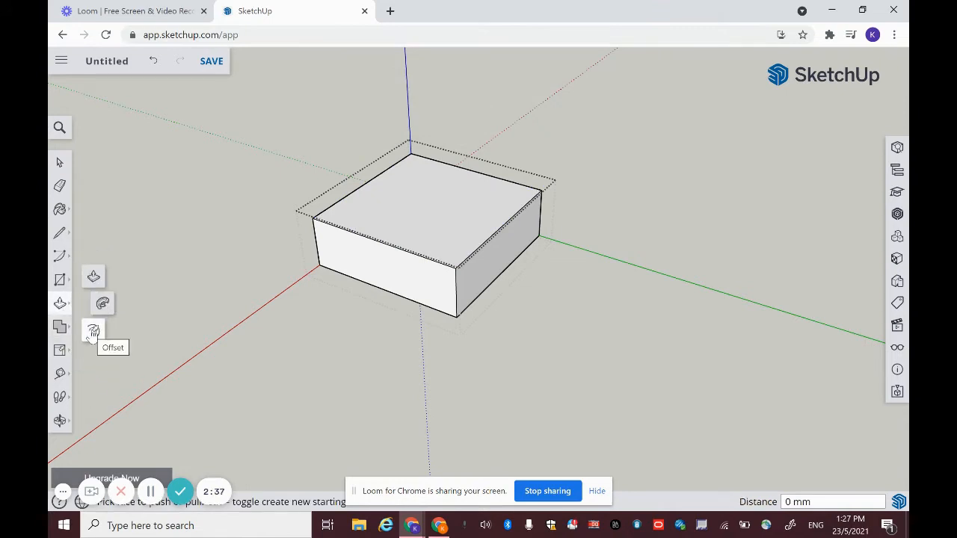
{"action": "left_click", "coordinate": [92, 332]}
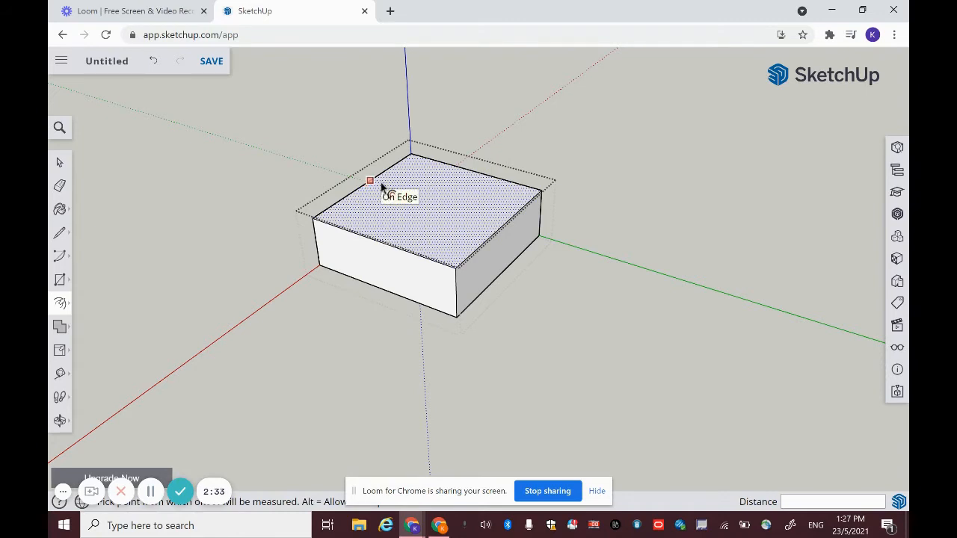
{"action": "double_click", "coordinate": [381, 182]}
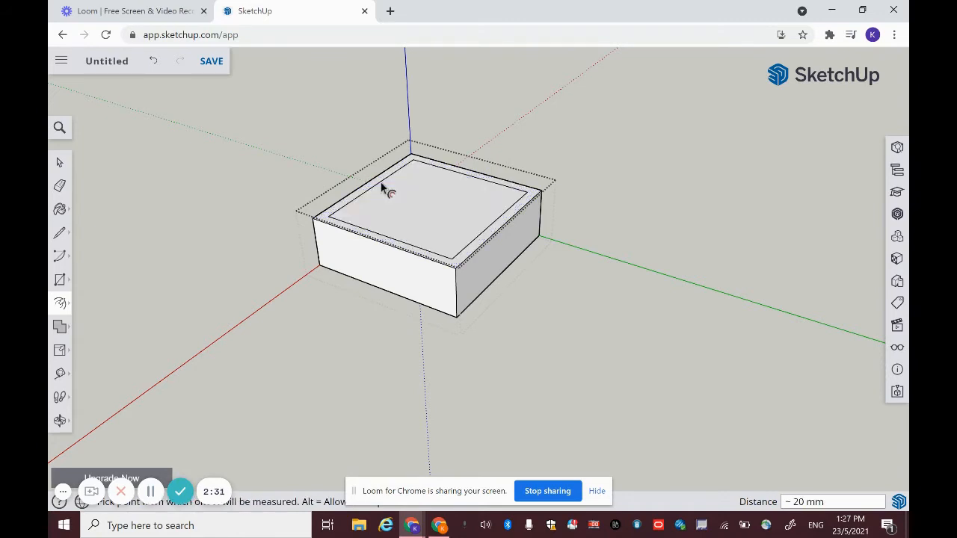
{"action": "left_click", "coordinate": [154, 61]}
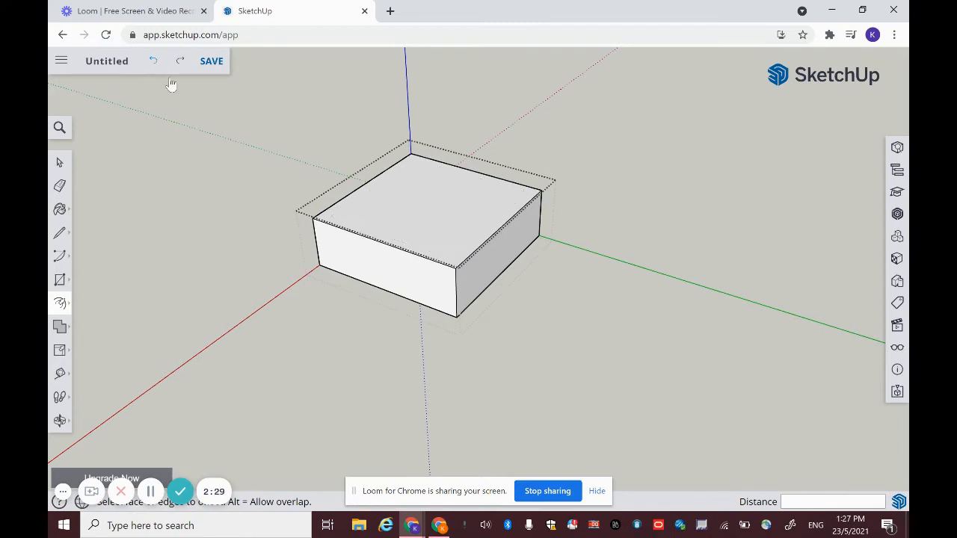
{"action": "left_click", "coordinate": [366, 192]}
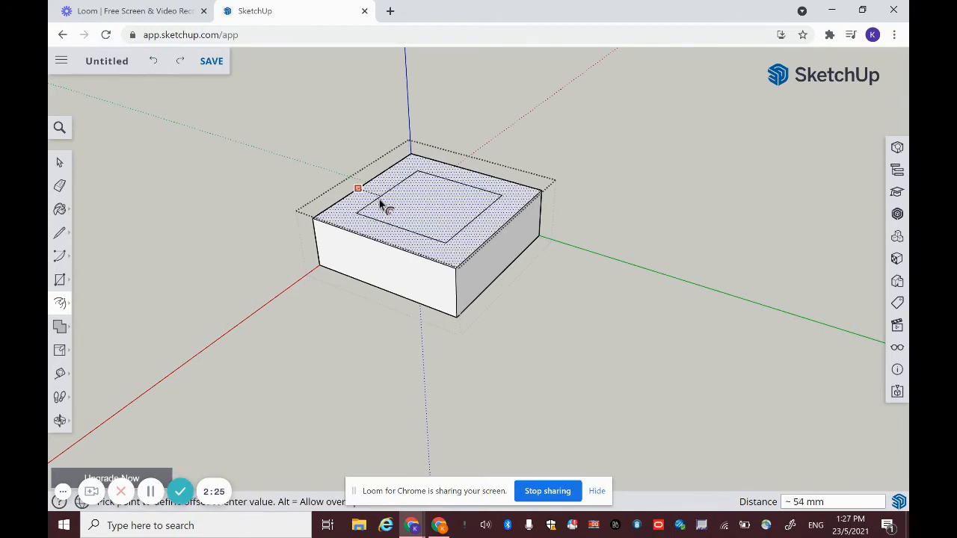
{"action": "type", "text": "50"}
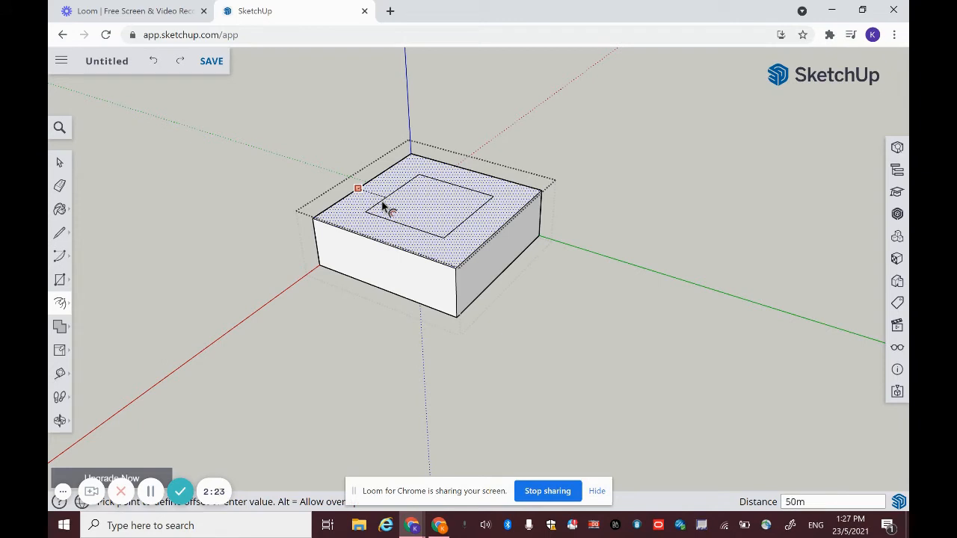
{"action": "key", "text": "Return"}
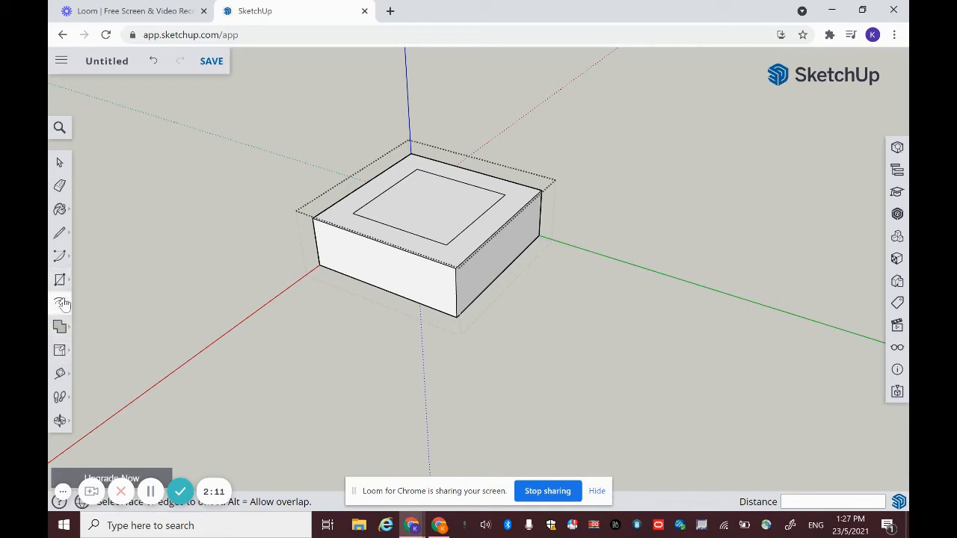
Pull the inner square on the box's top face upward by 50 mm with Push/Pull.
{"action": "mouse_move", "coordinate": [61, 303]}
{"action": "left_click", "coordinate": [93, 275]}
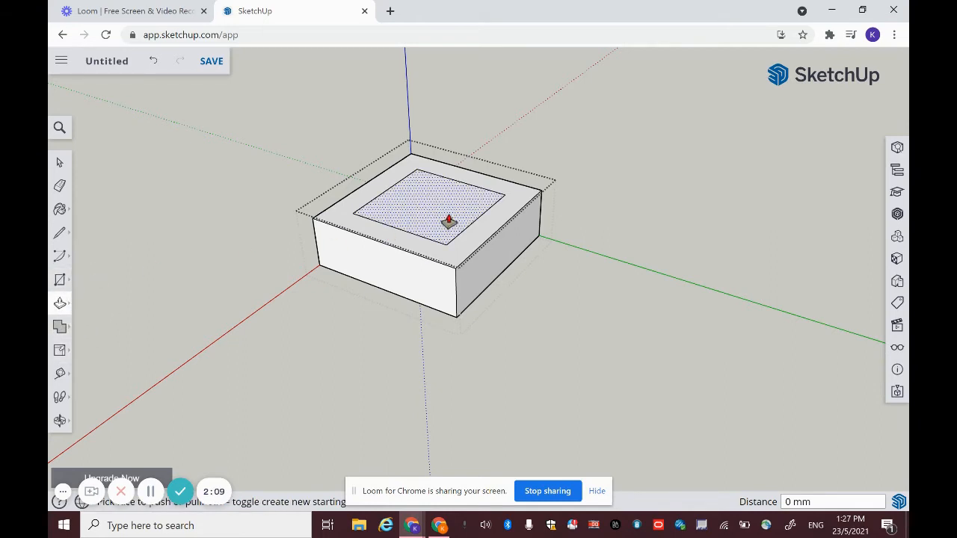
{"action": "left_click_drag", "start_coordinate": [449, 221], "coordinate": [445, 178]}
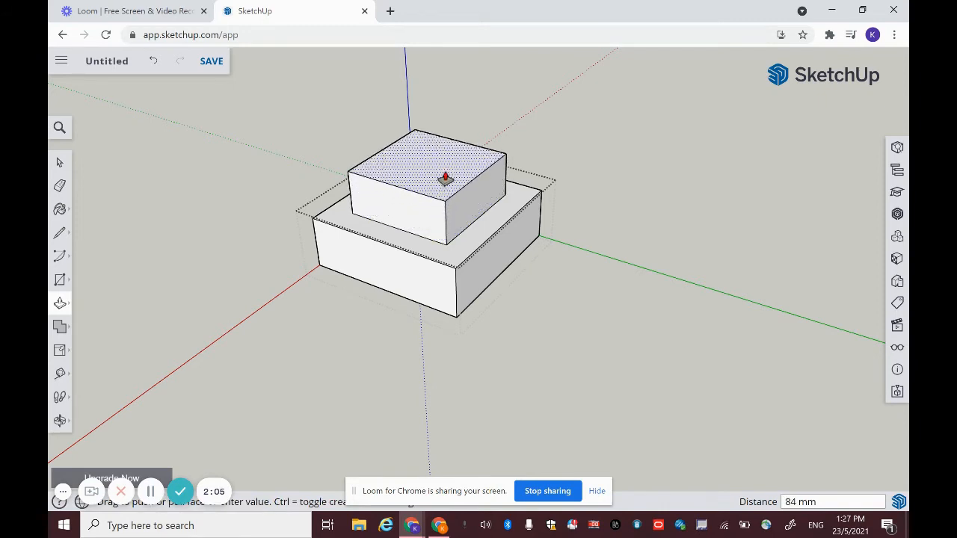
{"action": "type", "text": "50 mm"}
{"action": "key", "text": "Return"}
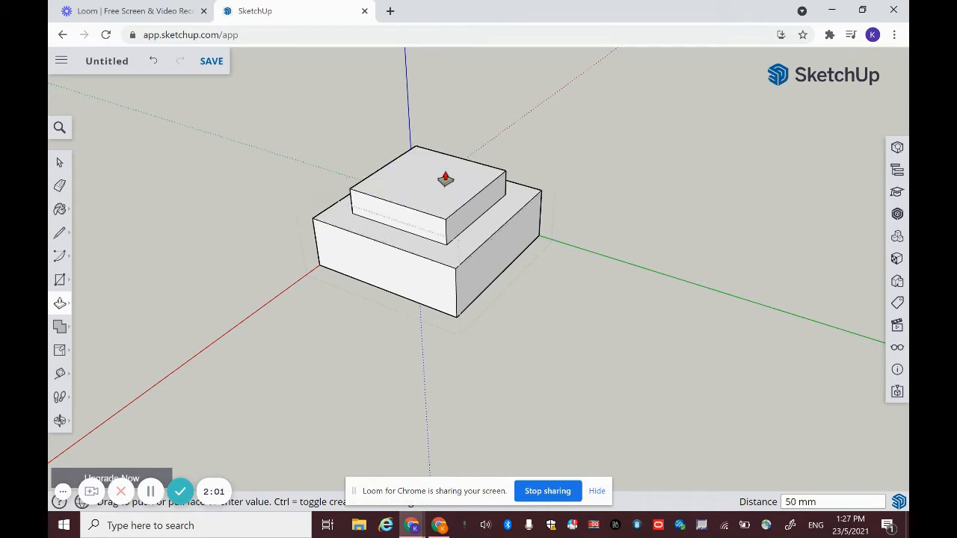
Exit the group and add a linear dimension to the base's front bottom edge parallel to the green axis.
{"action": "left_click", "coordinate": [59, 163]}
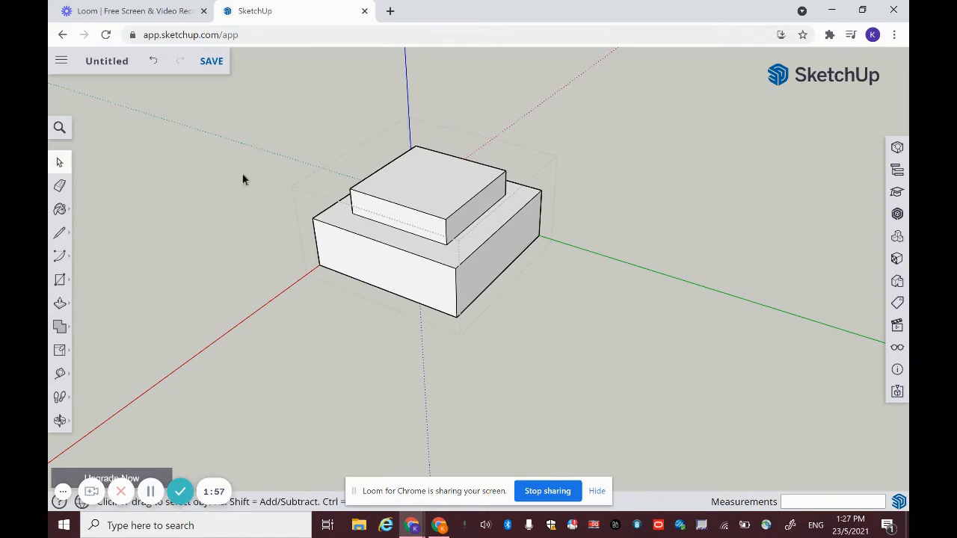
{"action": "left_click", "coordinate": [61, 378]}
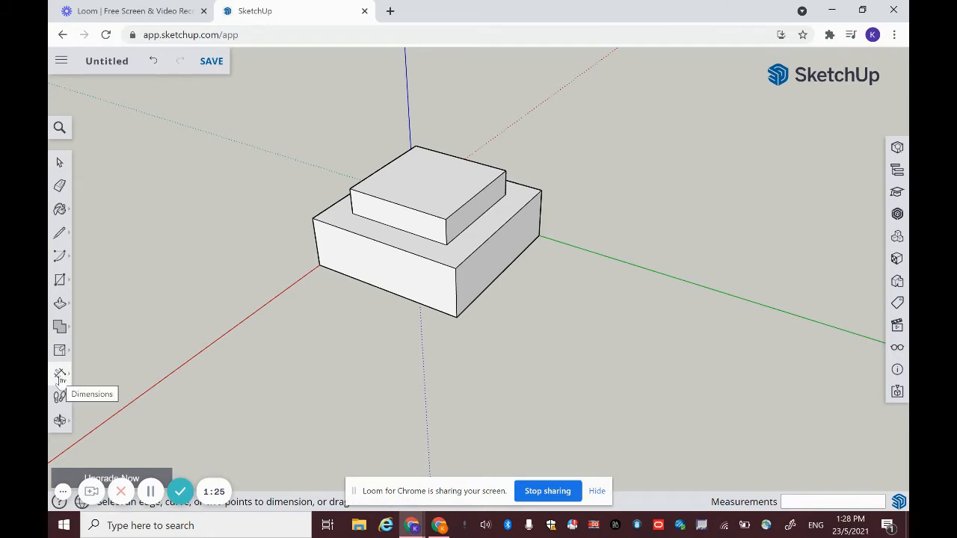
{"action": "left_click", "coordinate": [61, 378]}
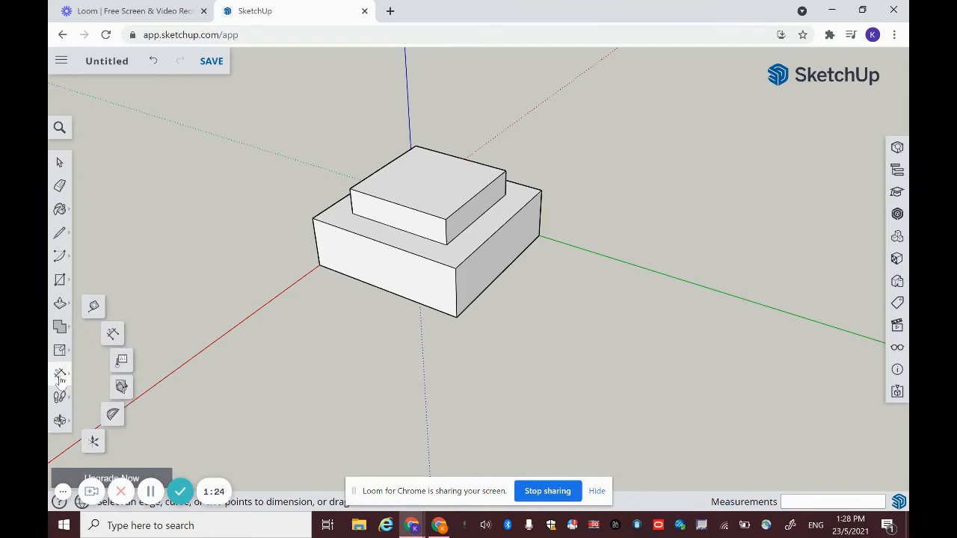
{"action": "left_click", "coordinate": [113, 337]}
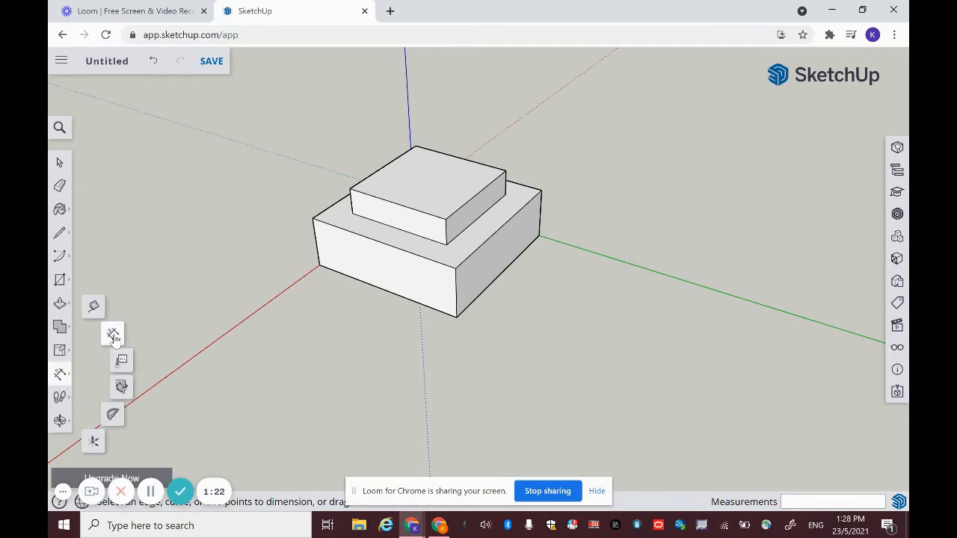
{"action": "left_click", "coordinate": [319, 265]}
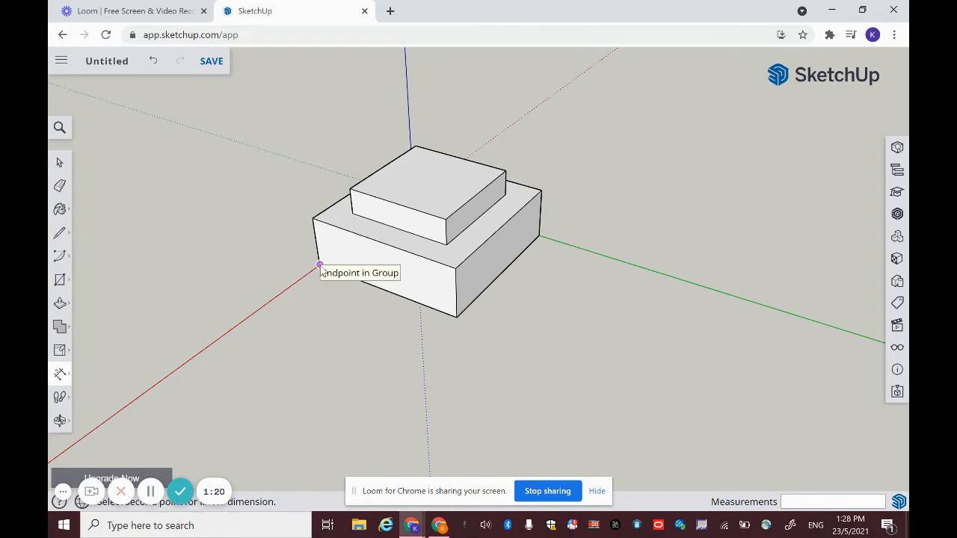
{"action": "left_click", "coordinate": [456, 317]}
{"action": "left_click", "coordinate": [418, 345]}
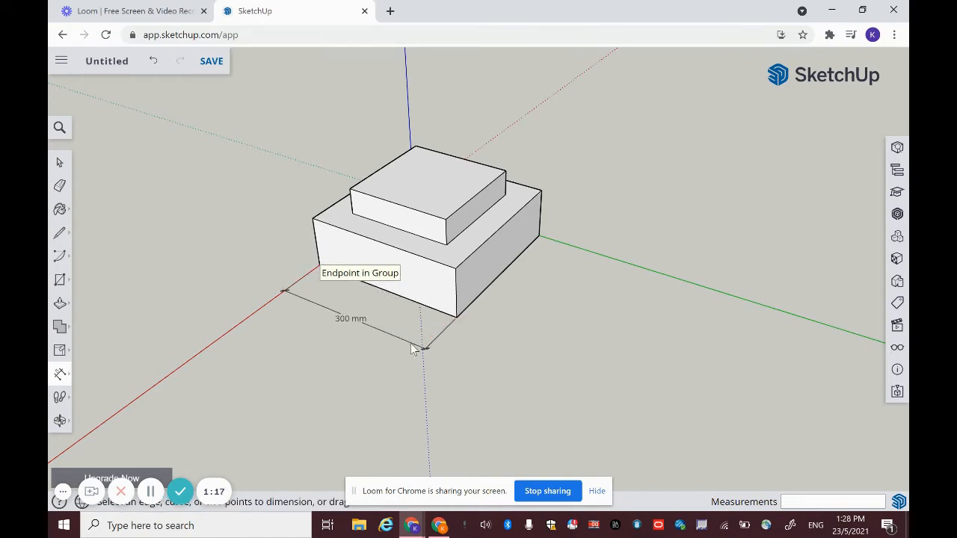
Dimension the base's adjacent bottom edge parallel to the red axis and its vertical corner edge on the green axis.
{"action": "left_click", "coordinate": [461, 319]}
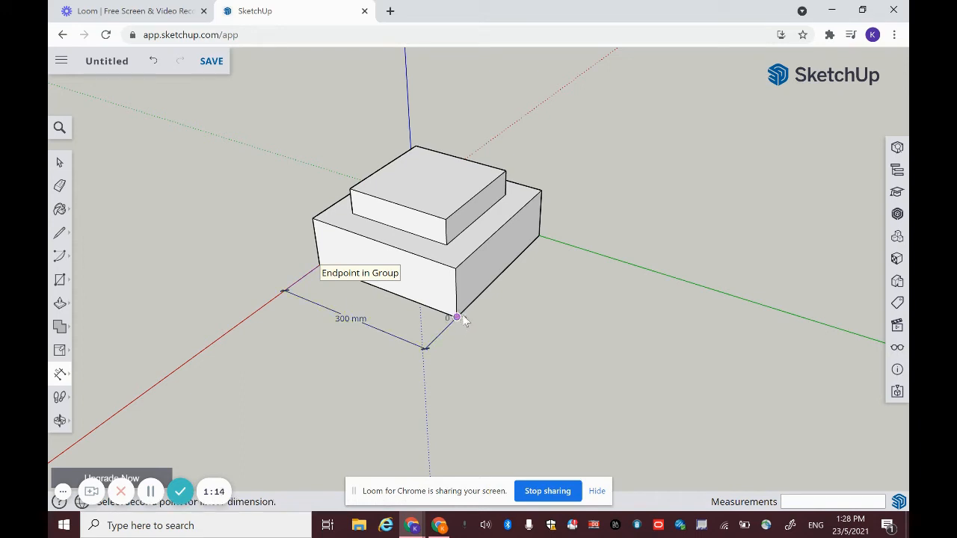
{"action": "left_click", "coordinate": [539, 235]}
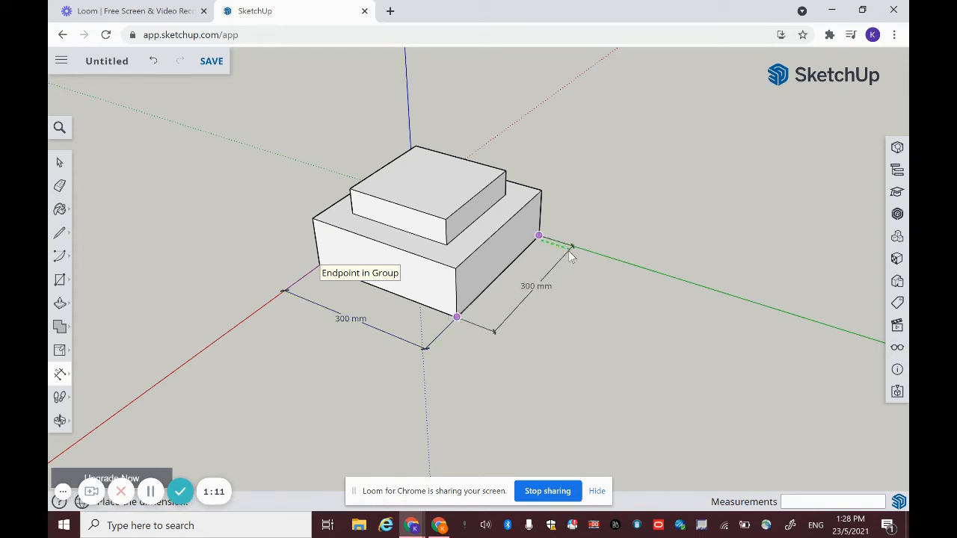
{"action": "left_click", "coordinate": [568, 250]}
{"action": "left_click", "coordinate": [542, 192]}
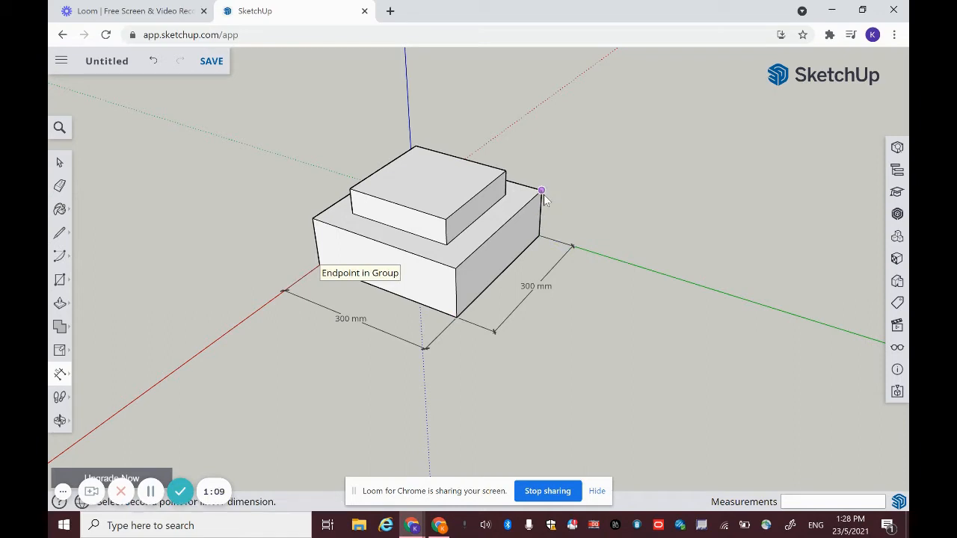
{"action": "left_click", "coordinate": [539, 236]}
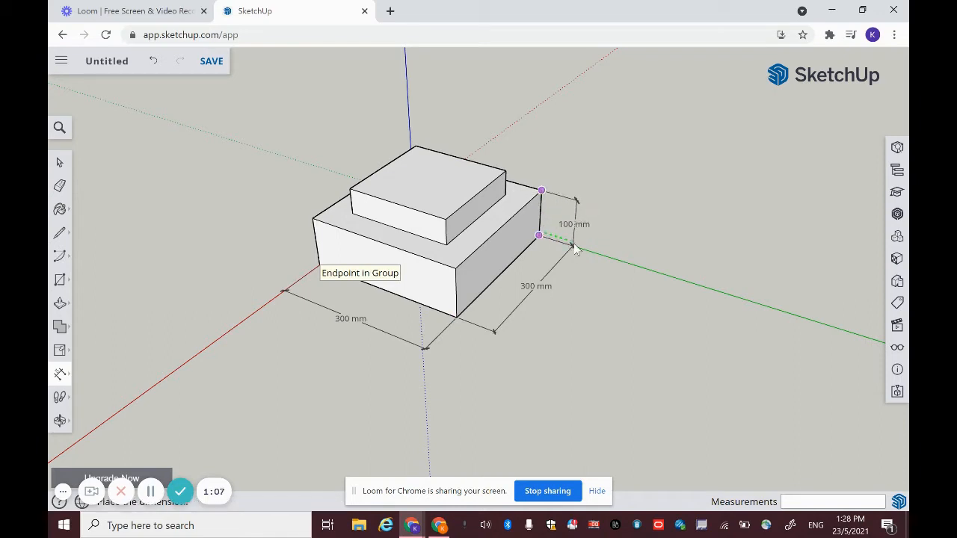
{"action": "left_click", "coordinate": [573, 246]}
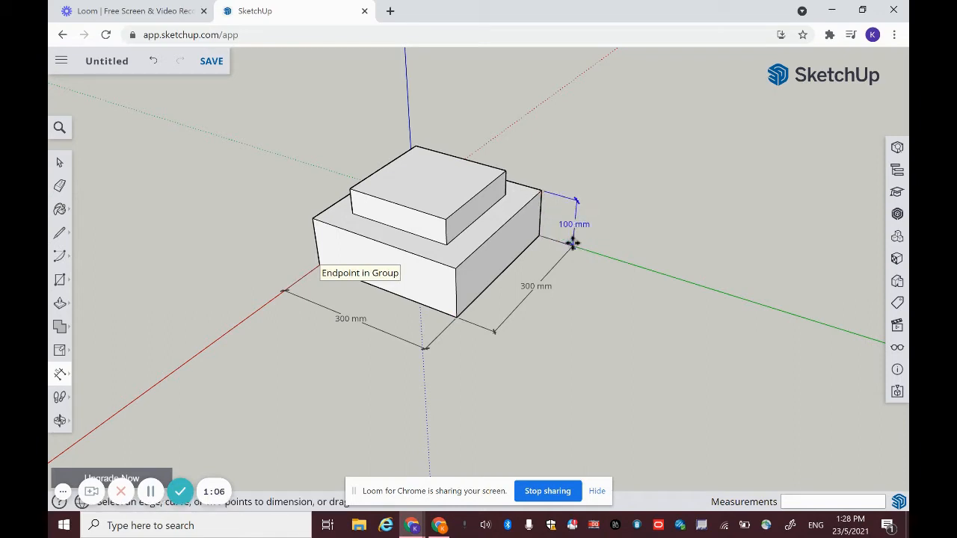
Dimension the upper tier's height and its setback from the base's front corner.
{"action": "left_click", "coordinate": [505, 171]}
{"action": "left_click", "coordinate": [506, 194]}
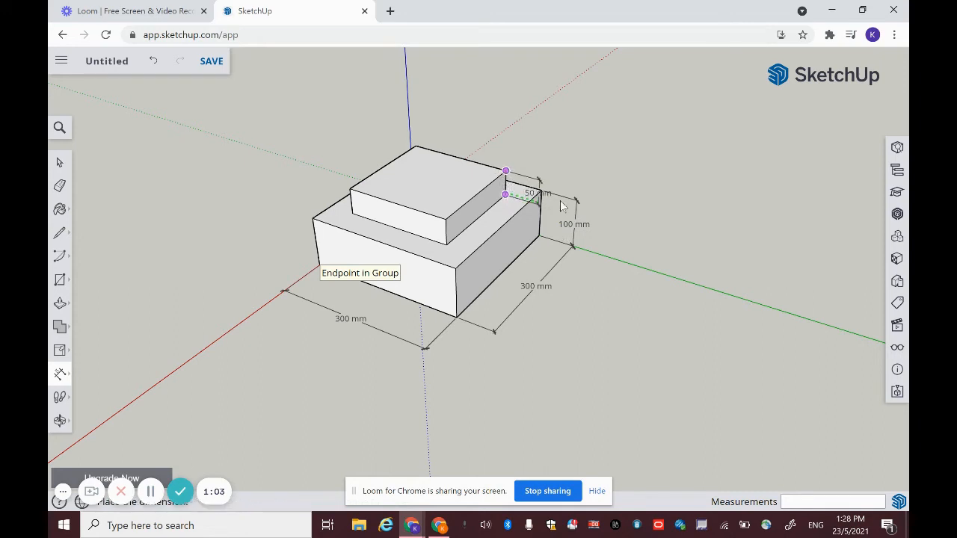
{"action": "left_click", "coordinate": [643, 239]}
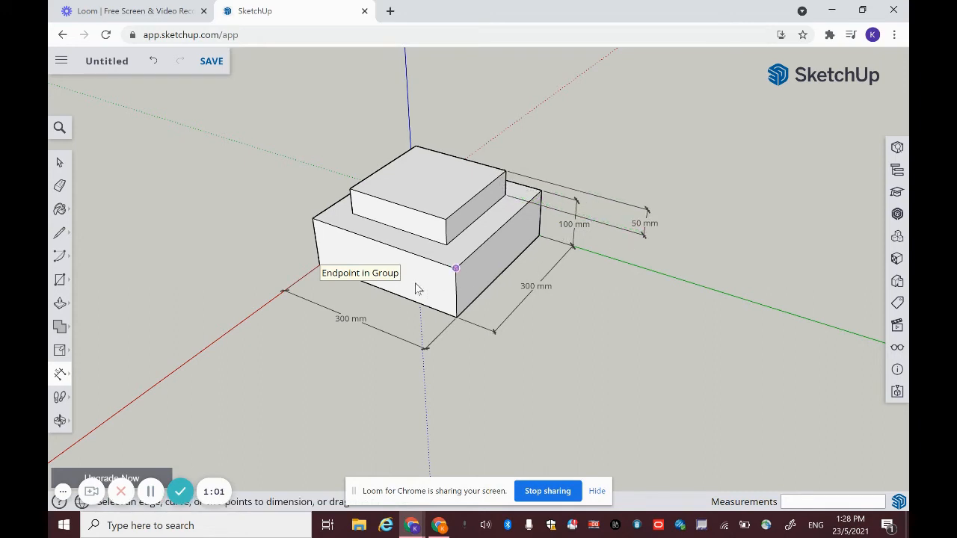
{"action": "left_click", "coordinate": [446, 244]}
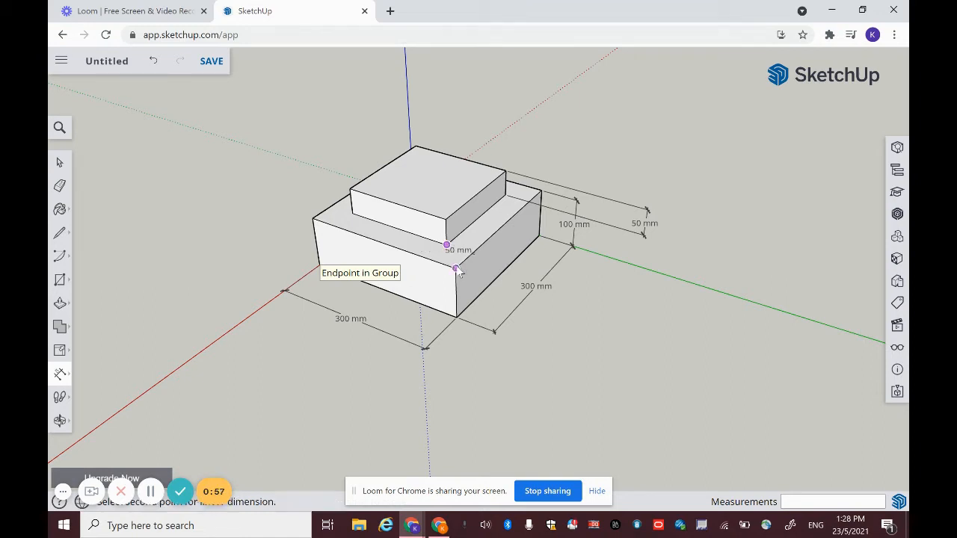
{"action": "left_click", "coordinate": [456, 268]}
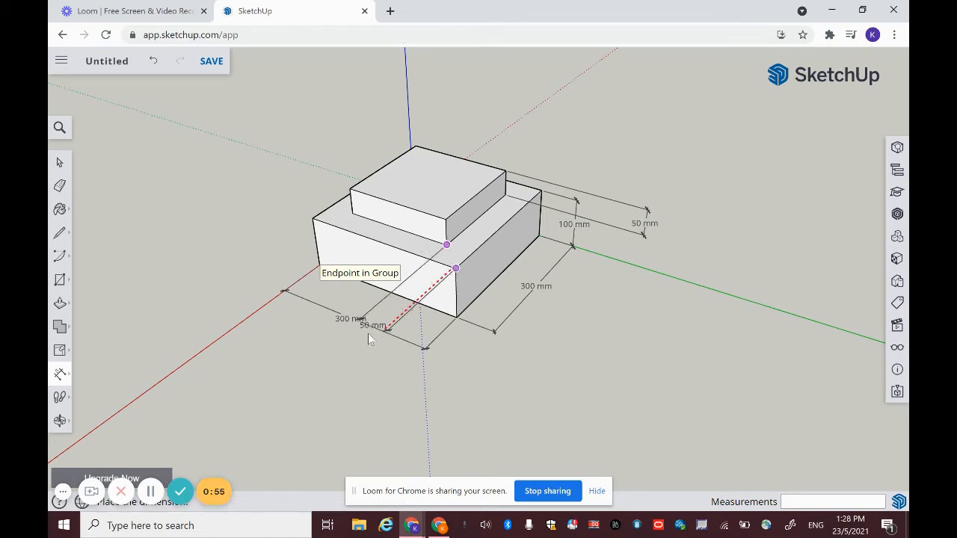
{"action": "left_click", "coordinate": [350, 348]}
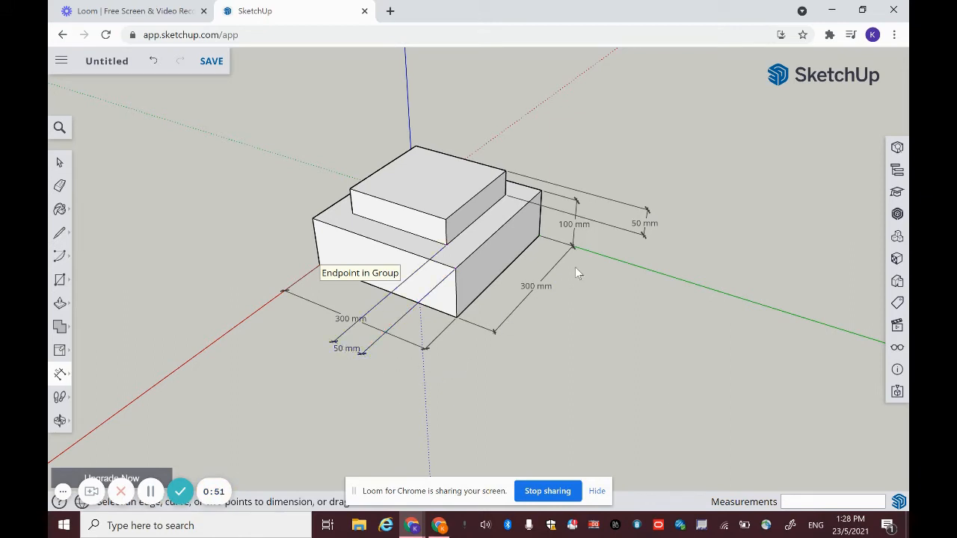
{"action": "left_click", "coordinate": [60, 162]}
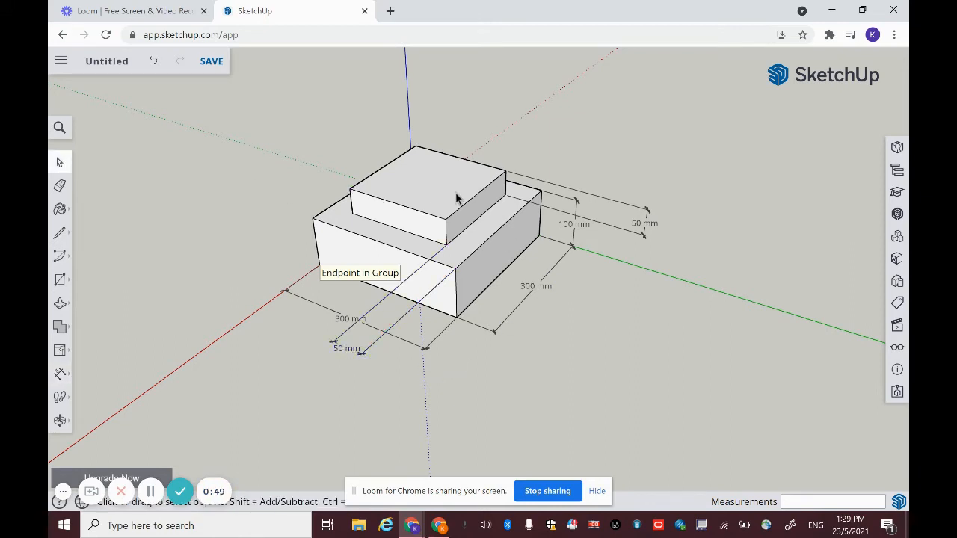
Draw a ground rectangle of about 94 by 380 mm beside the stepped box, with one long side along the green axis.
{"action": "left_click", "coordinate": [458, 198]}
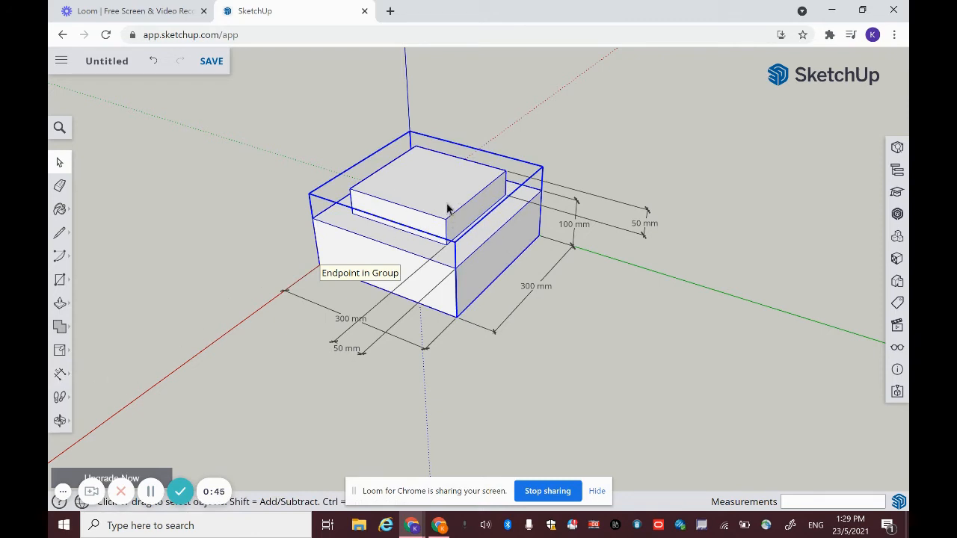
{"action": "left_click", "coordinate": [60, 421]}
{"action": "left_click", "coordinate": [110, 395]}
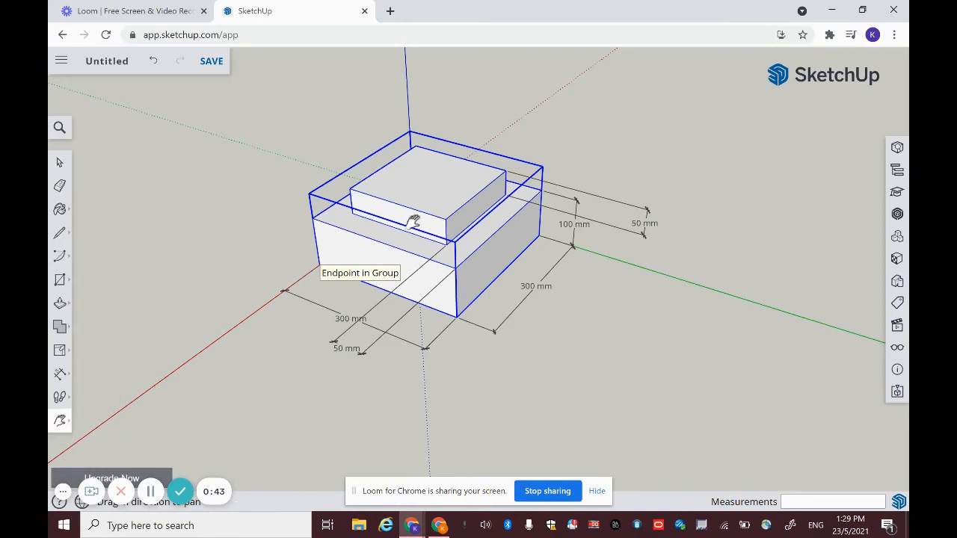
{"action": "left_click_drag", "start_coordinate": [417, 215], "coordinate": [334, 221]}
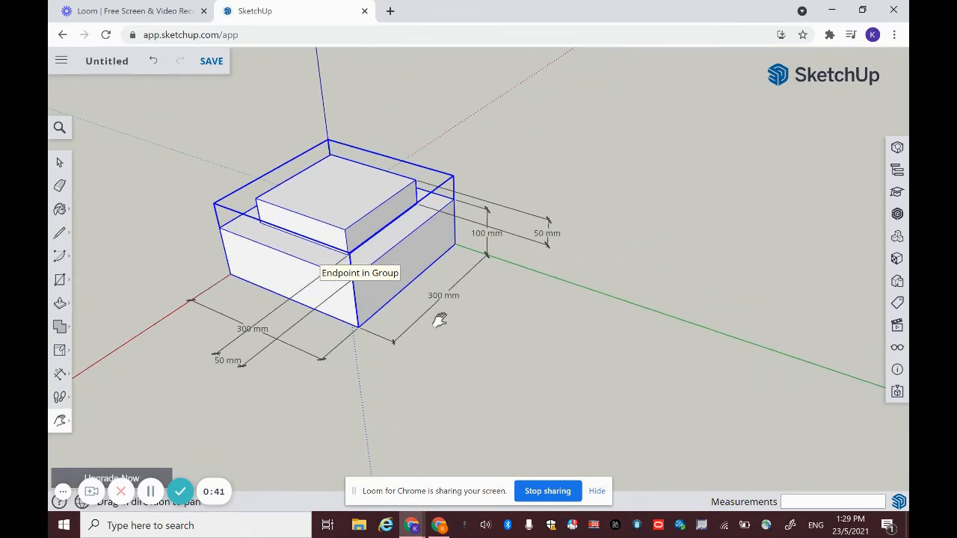
{"action": "middle_click_drag", "start_coordinate": [439, 320], "coordinate": [523, 309]}
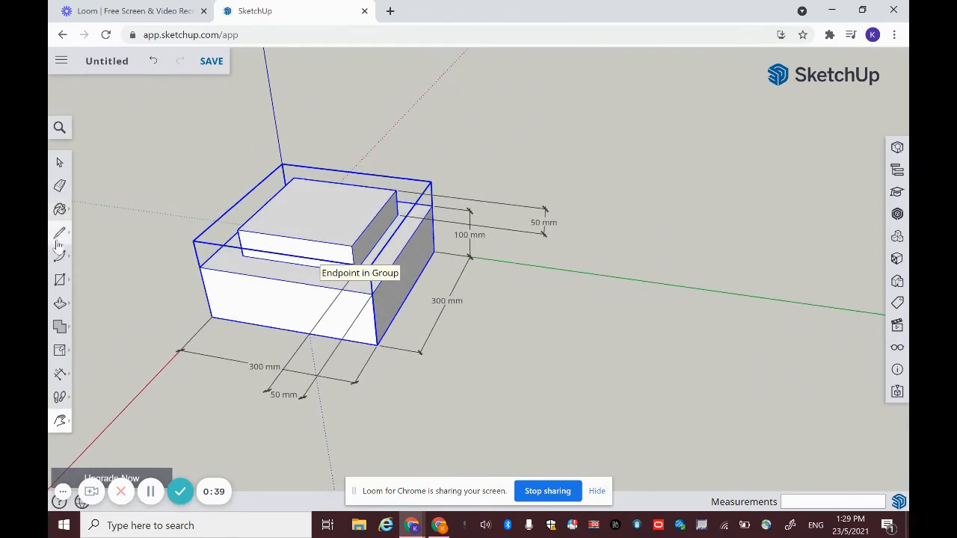
{"action": "left_click", "coordinate": [60, 280]}
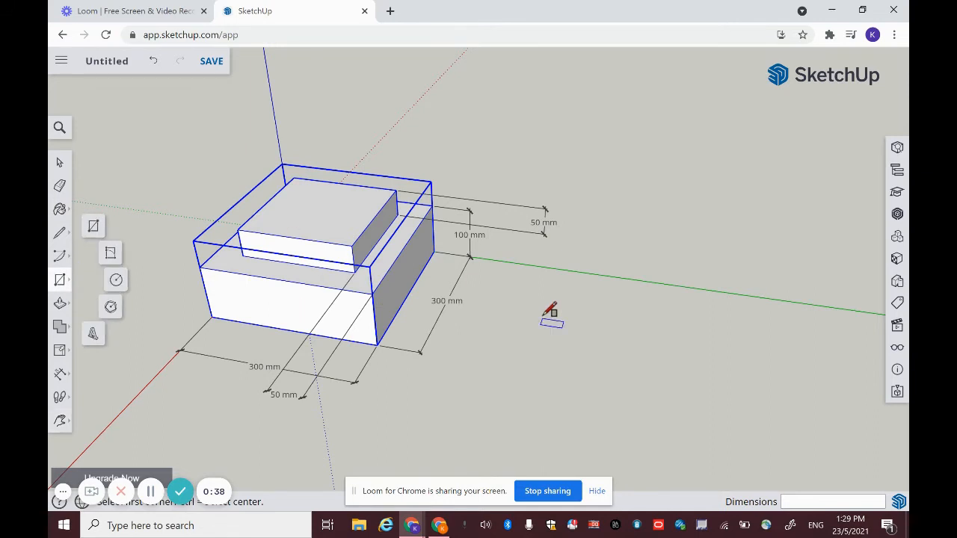
{"action": "left_click", "coordinate": [587, 274]}
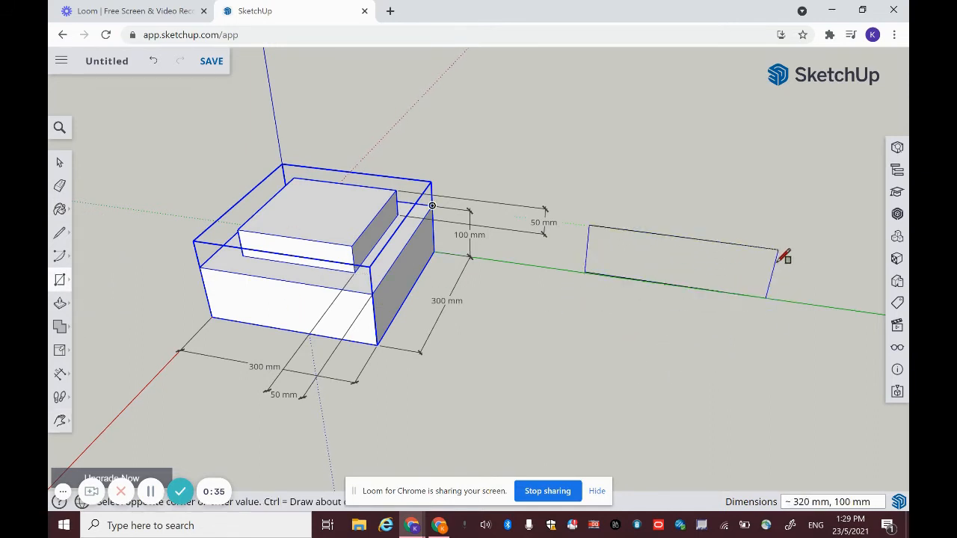
{"action": "left_click", "coordinate": [798, 273]}
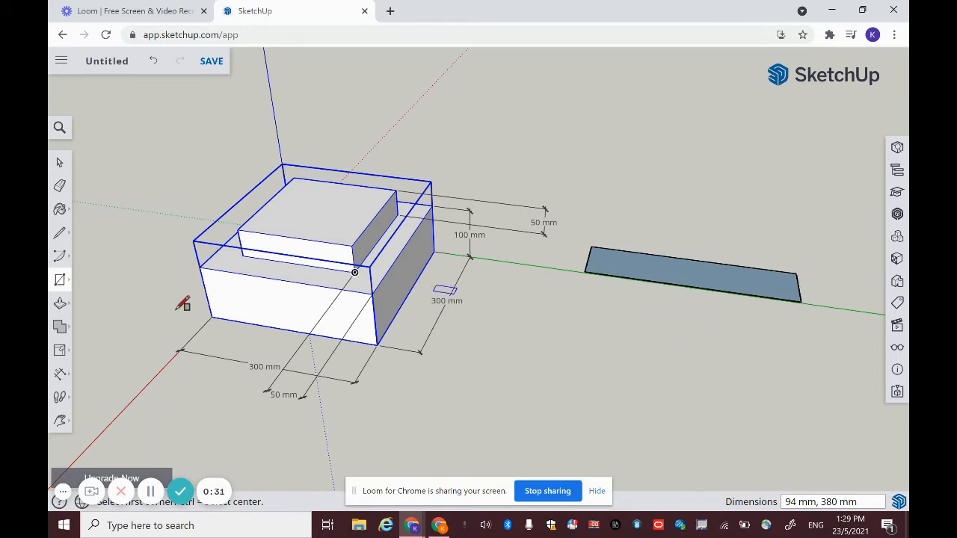
Pull the new rectangle up about 270 mm into a block with Push/Pull.
{"action": "left_click", "coordinate": [60, 303]}
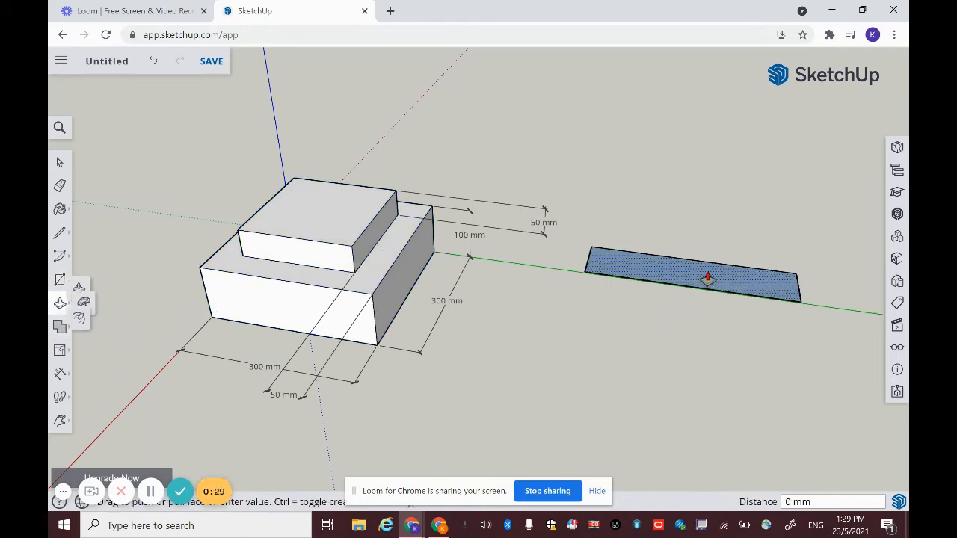
{"action": "left_click", "coordinate": [705, 278]}
{"action": "left_click", "coordinate": [720, 142]}
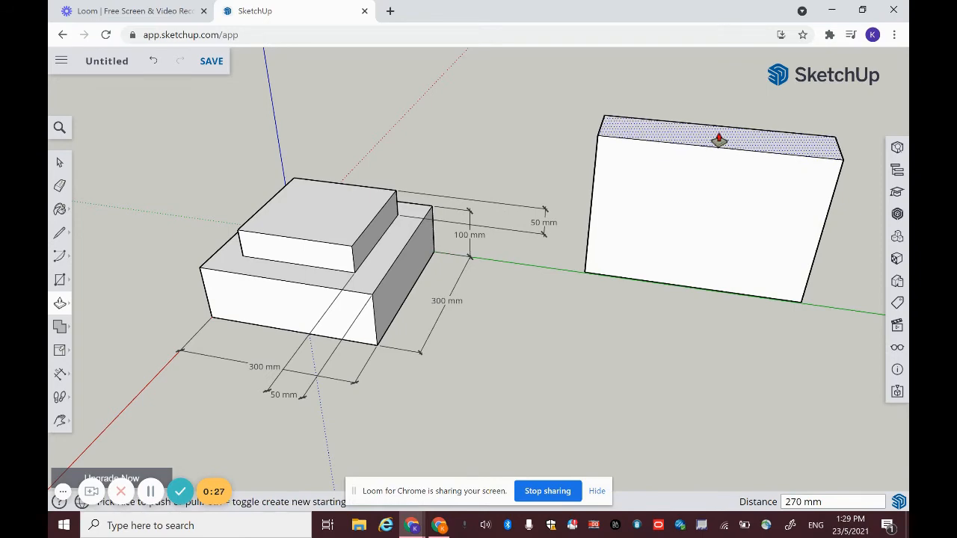
Select the entire new block and make it a group.
{"action": "middle_click_drag", "start_coordinate": [681, 309], "coordinate": [402, 257]}
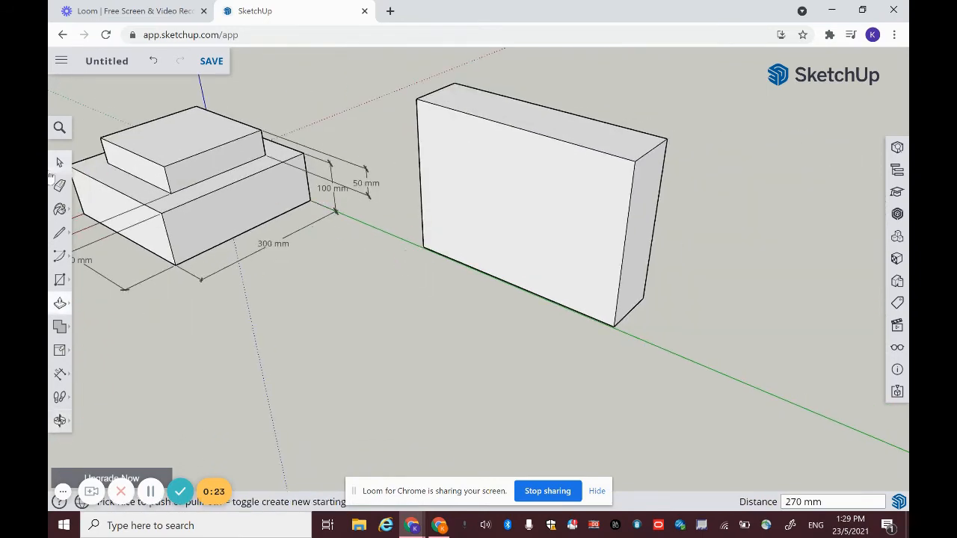
{"action": "left_click", "coordinate": [60, 164]}
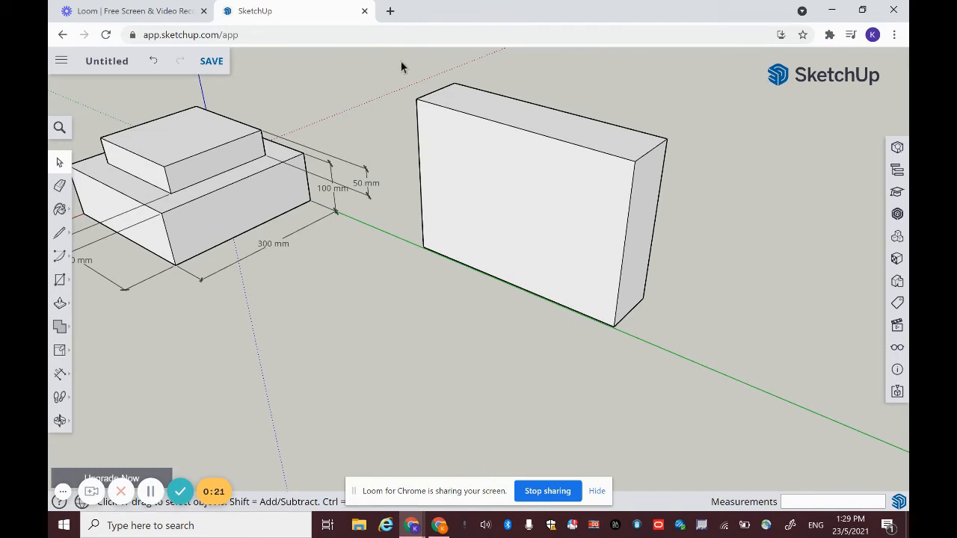
{"action": "left_click_drag", "start_coordinate": [401, 61], "coordinate": [686, 378]}
{"action": "right_click", "coordinate": [588, 216]}
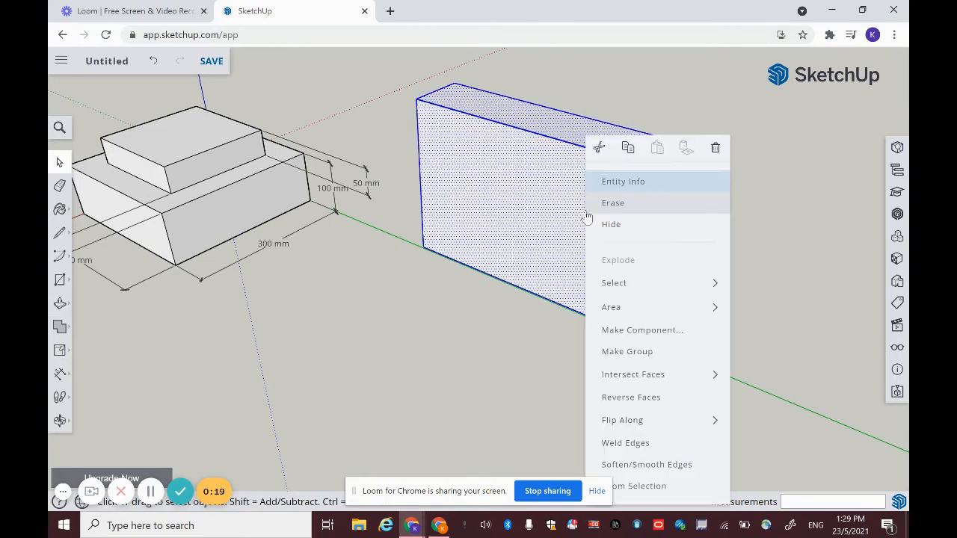
{"action": "left_click", "coordinate": [643, 348]}
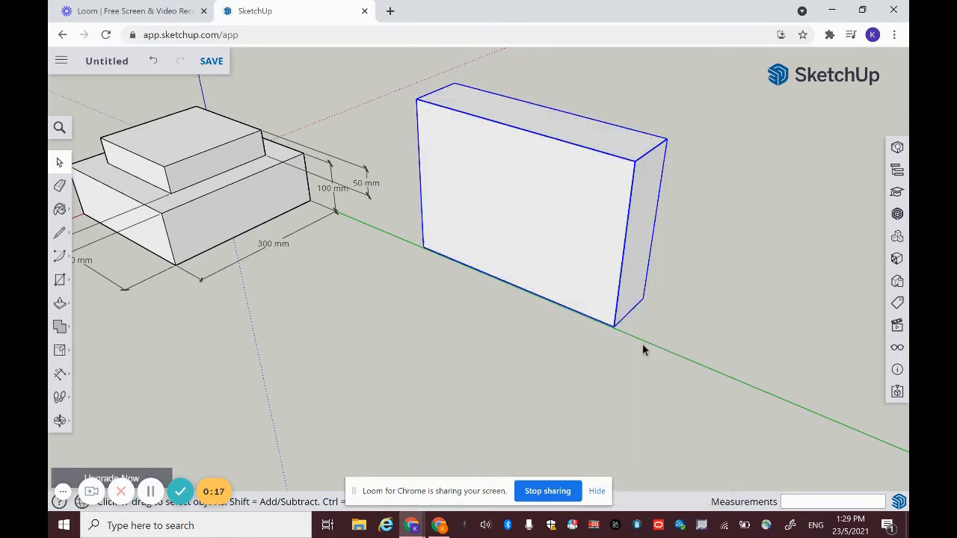
Scale the new grouped block along the green axis to a length of 100 mm.
{"action": "left_click", "coordinate": [63, 308]}
{"action": "left_click", "coordinate": [60, 350]}
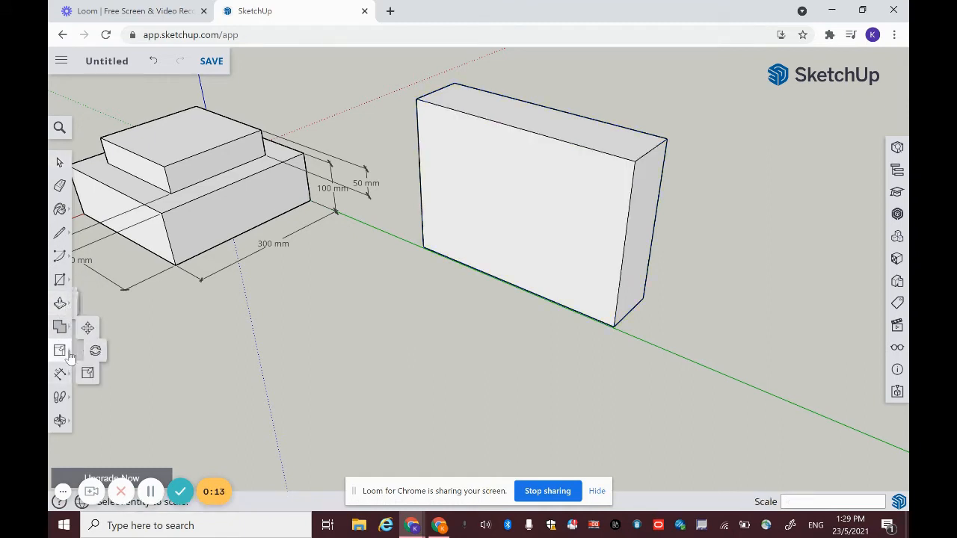
{"action": "left_click", "coordinate": [577, 180]}
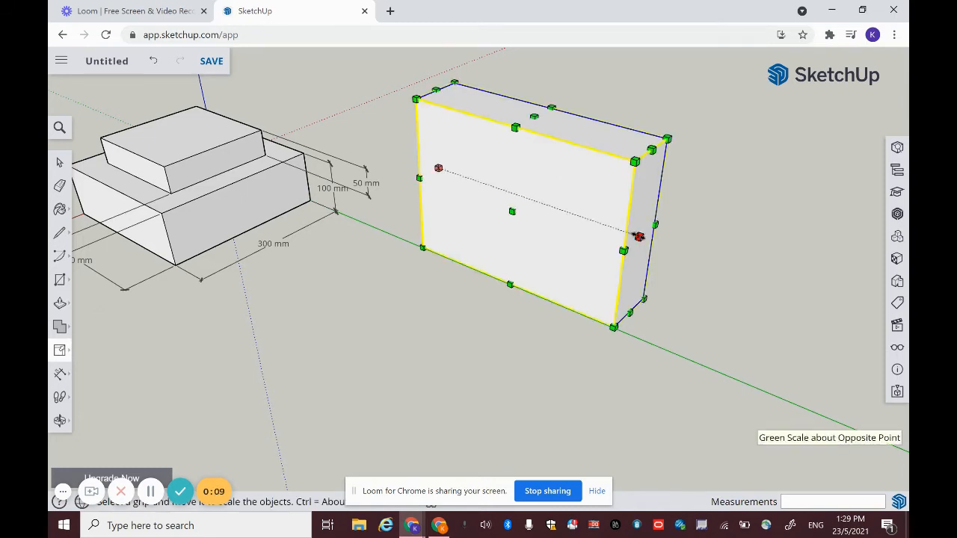
{"action": "left_click_drag", "start_coordinate": [639, 237], "coordinate": [570, 203]}
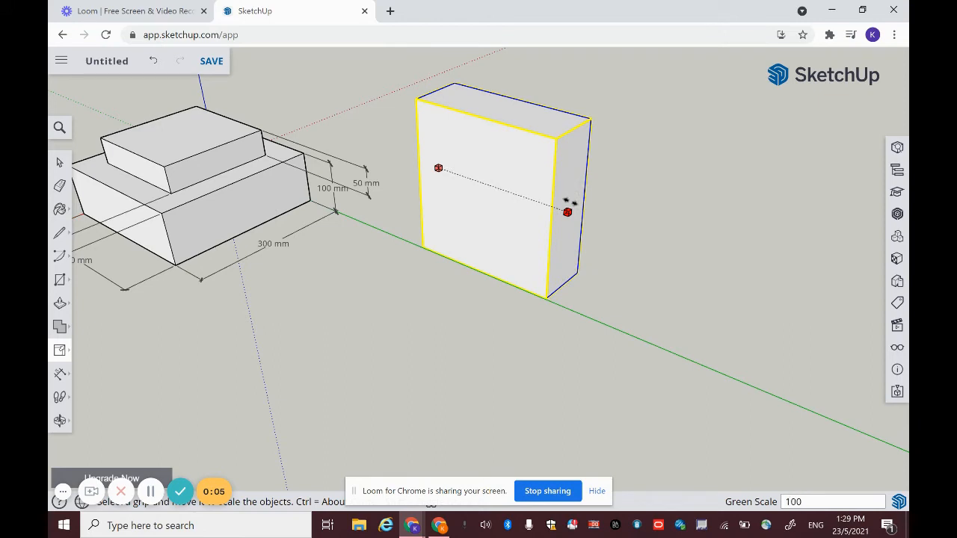
{"action": "type", "text": "100mm"}
{"action": "key", "text": "Return"}
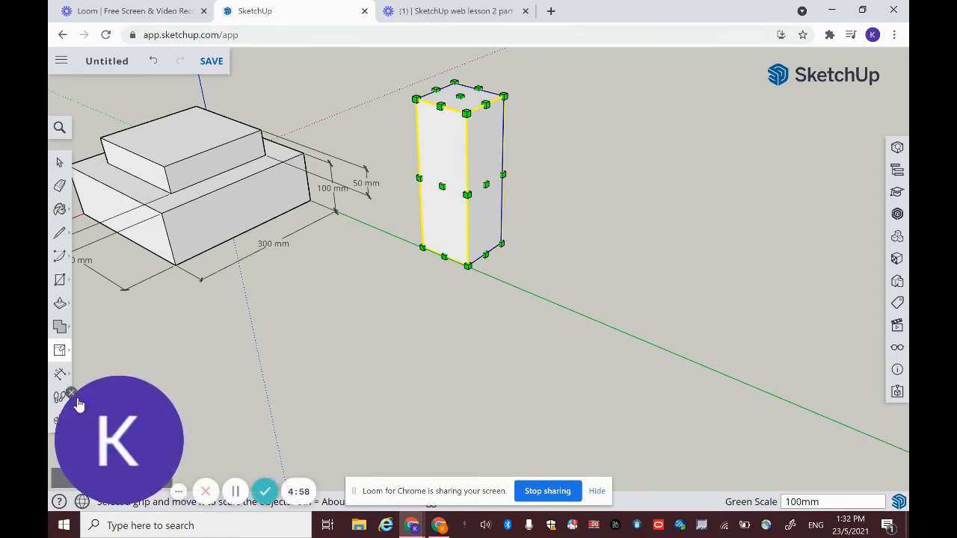
Scale the grouped block along the red axis to a width of 100 mm.
{"action": "key", "text": "o"}
{"action": "left_click_drag", "start_coordinate": [603, 294], "coordinate": [512, 203]}
{"action": "key", "text": "s"}
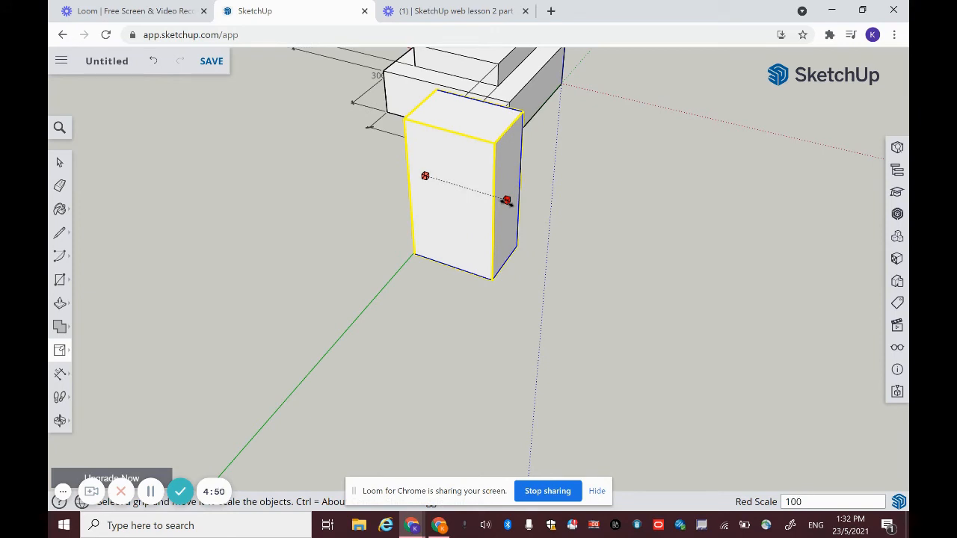
{"action": "key", "text": "Return"}
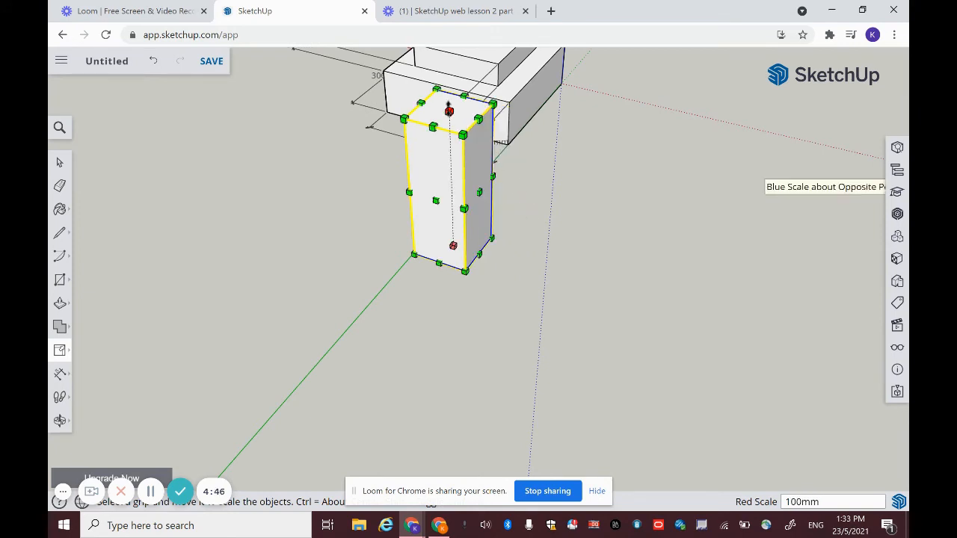
Scale the grouped block along the blue axis to a height of 200 mm.
{"action": "left_click_drag", "start_coordinate": [449, 106], "coordinate": [441, 169]}
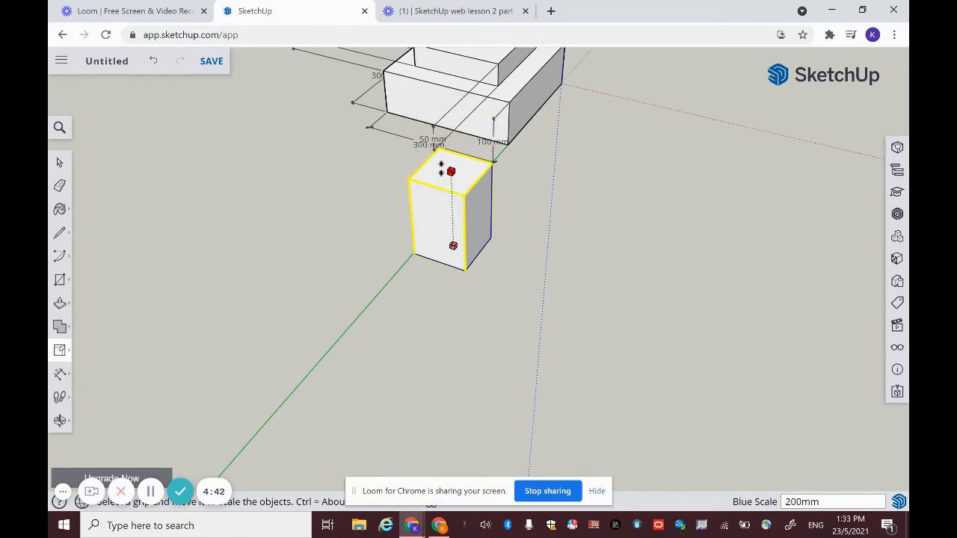
{"action": "key", "text": "Return"}
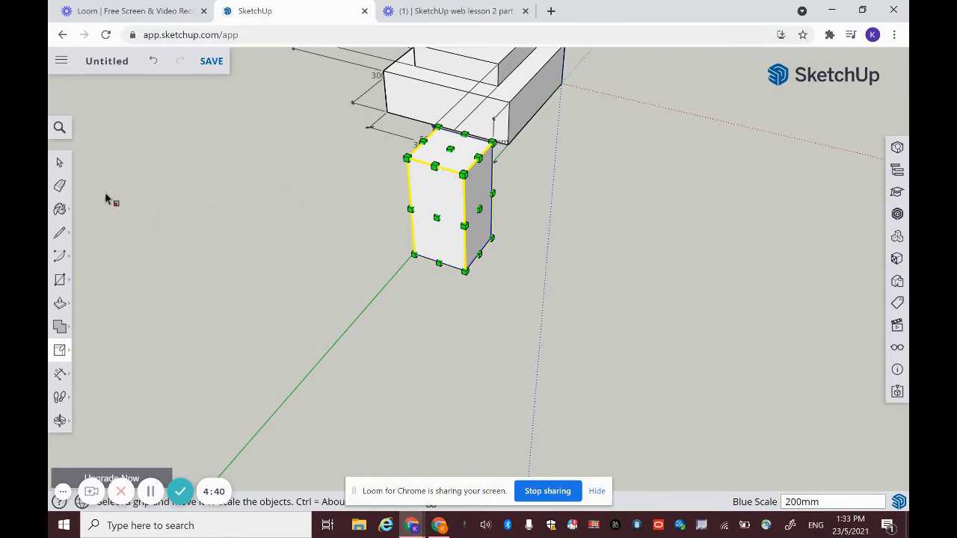
{"action": "left_click", "coordinate": [59, 161]}
Dimension the height of the grouped block along its front vertical edge.
{"action": "middle_click_drag", "start_coordinate": [235, 190], "coordinate": [647, 171]}
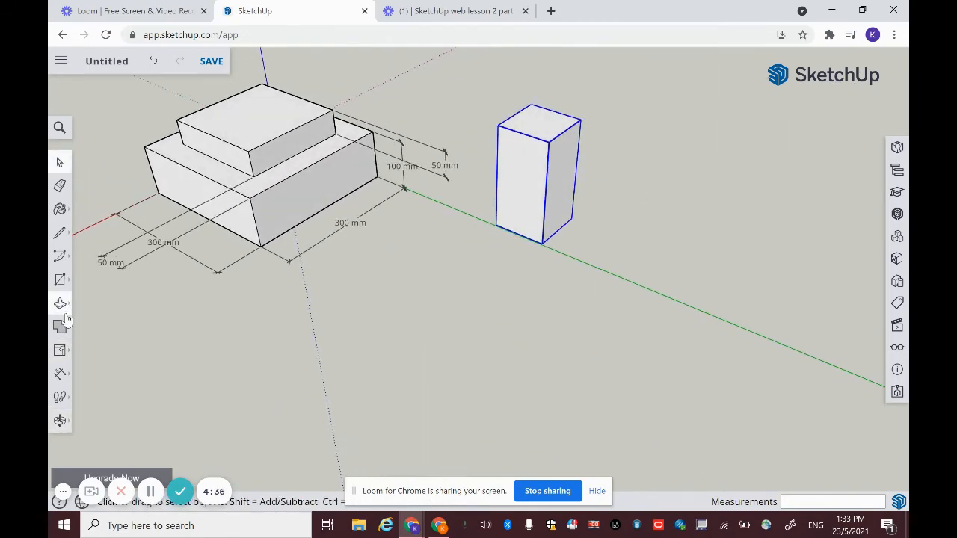
{"action": "left_click", "coordinate": [60, 374]}
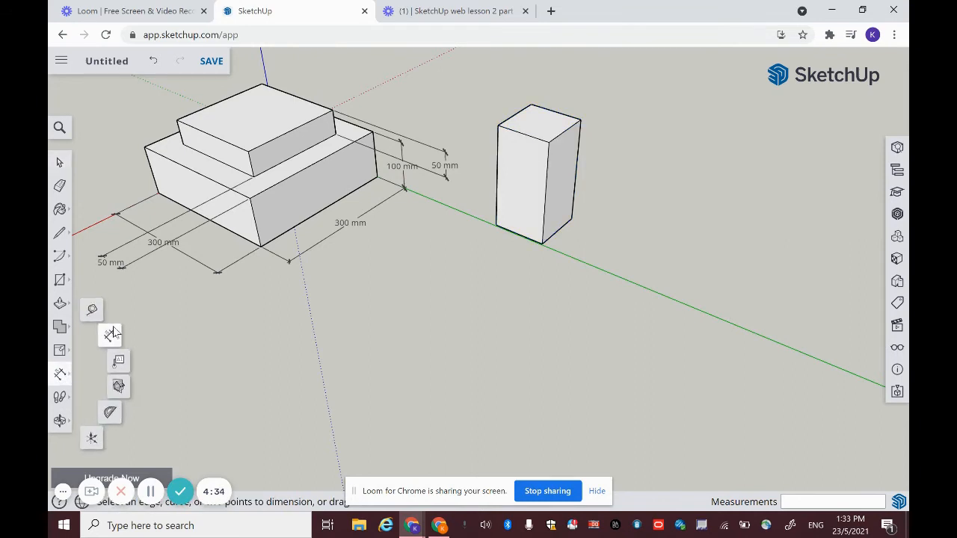
{"action": "left_click", "coordinate": [549, 142]}
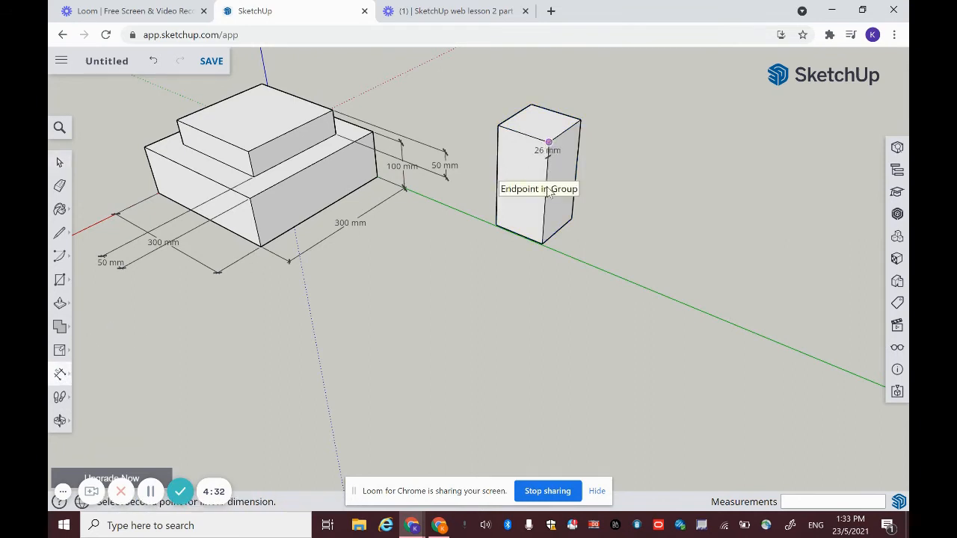
{"action": "left_click", "coordinate": [543, 245]}
{"action": "left_click", "coordinate": [600, 271]}
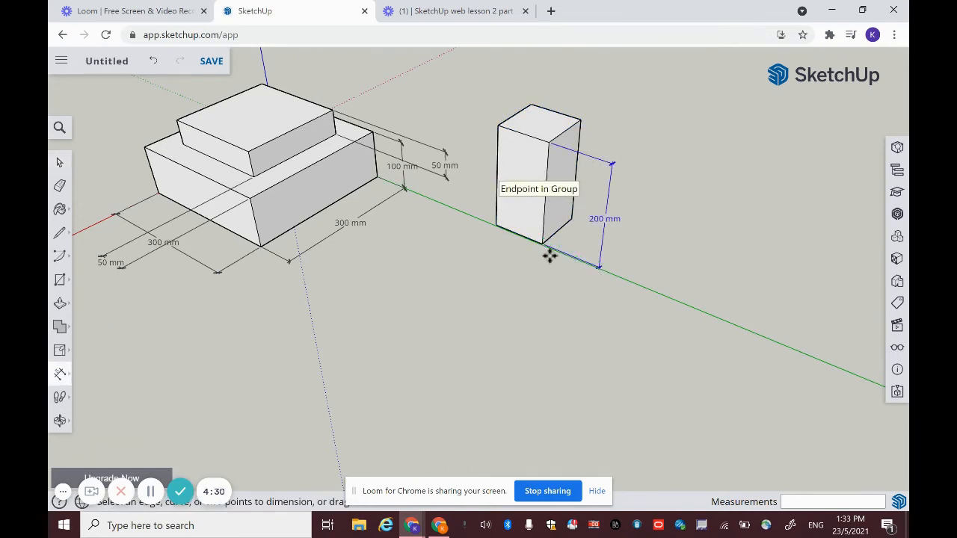
Dimension the two visible base edges of the grouped block, placing each dimension outside the block.
{"action": "left_click", "coordinate": [495, 227]}
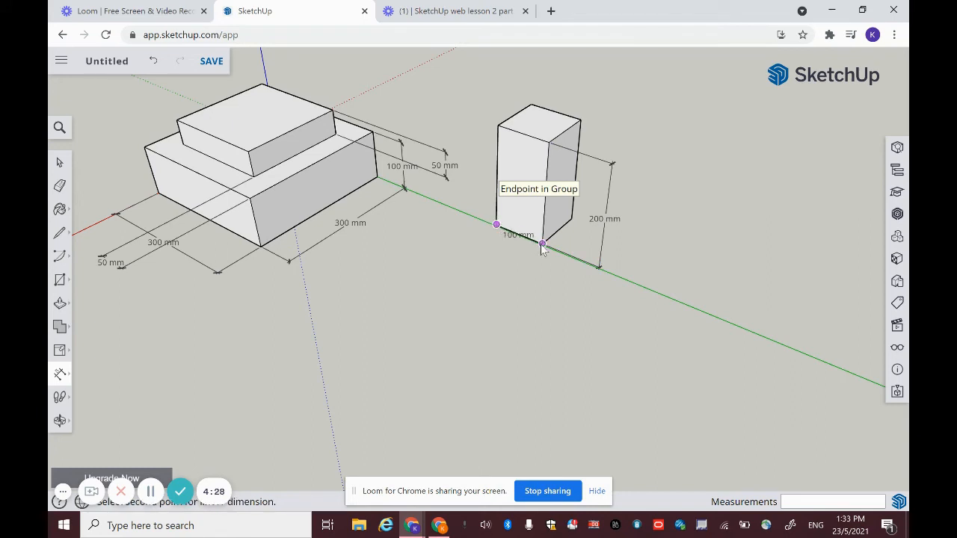
{"action": "left_click", "coordinate": [542, 243]}
{"action": "left_click", "coordinate": [519, 262]}
{"action": "left_click", "coordinate": [573, 222]}
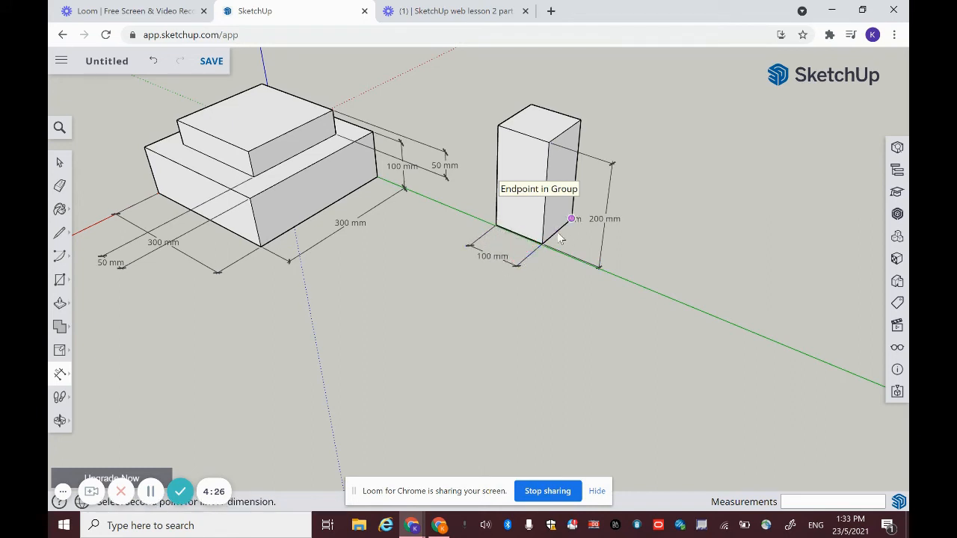
{"action": "left_click", "coordinate": [544, 245]}
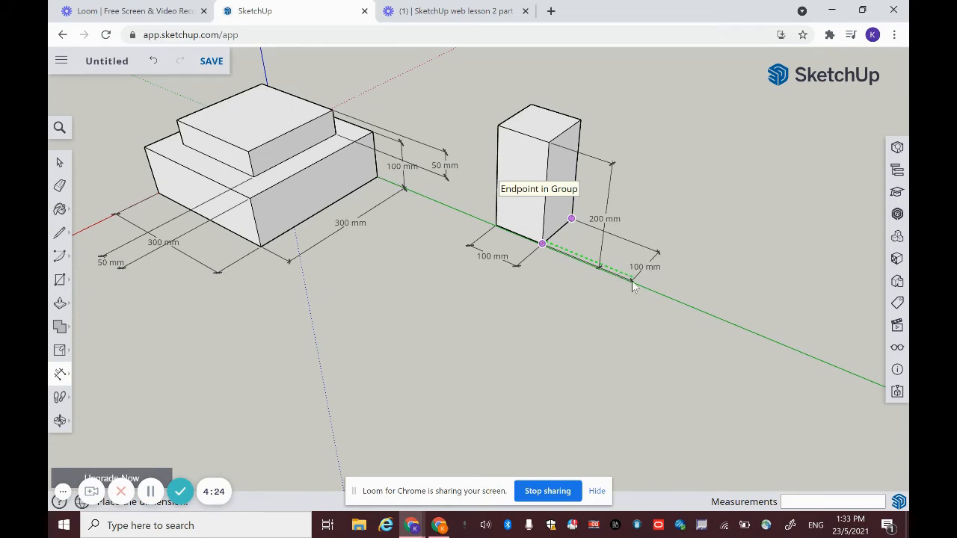
{"action": "left_click", "coordinate": [633, 279]}
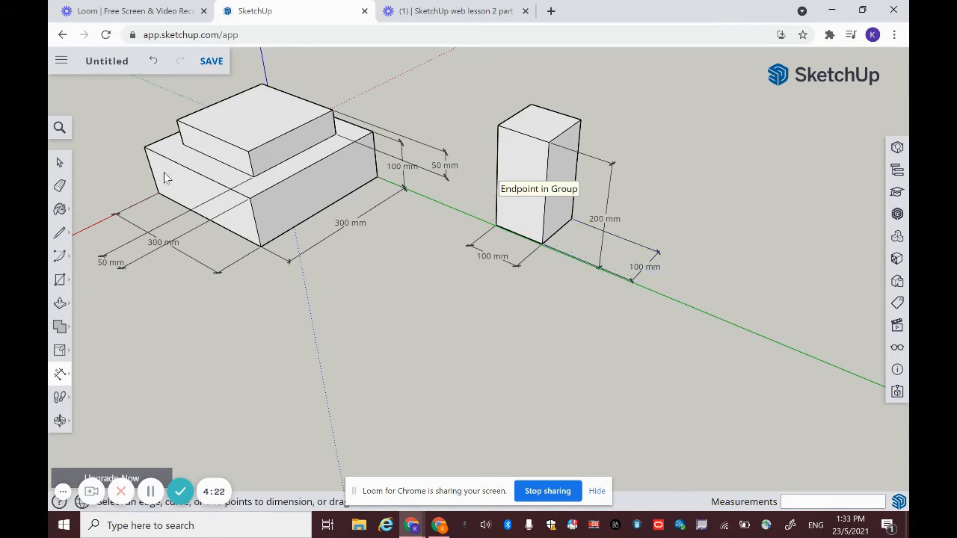
{"action": "left_click", "coordinate": [60, 163]}
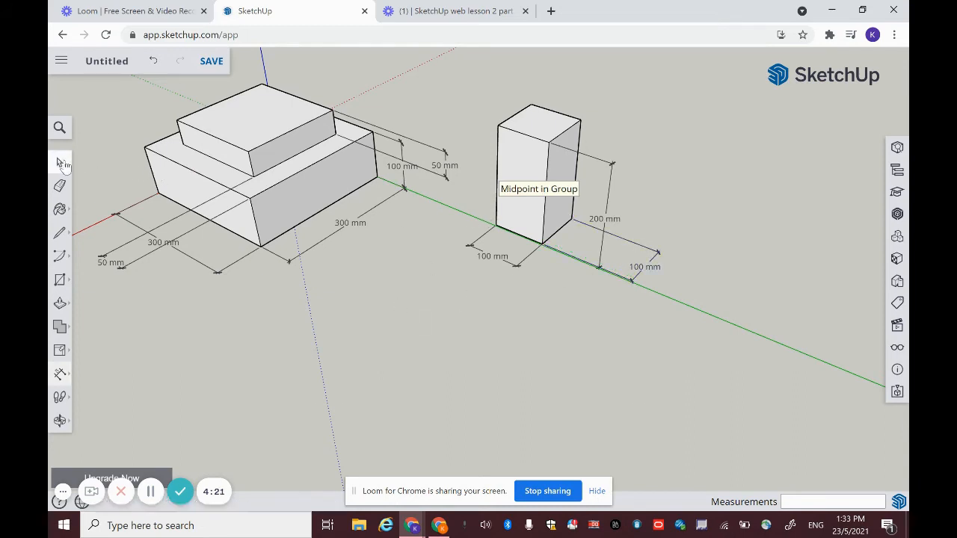
Move the grouped block by its front bottom corner onto the stepped box's nearest bottom corner on the green axis.
{"action": "left_click", "coordinate": [508, 216]}
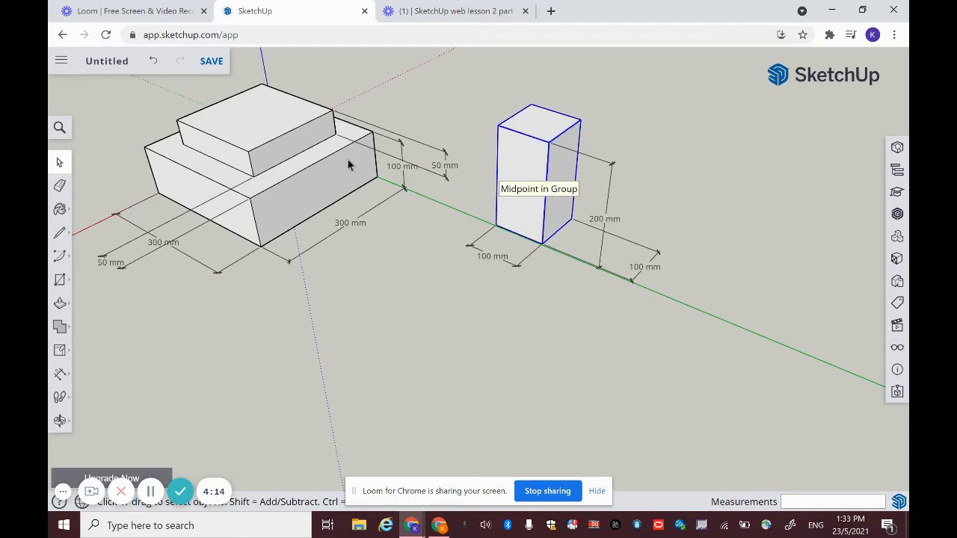
{"action": "left_click", "coordinate": [65, 377]}
{"action": "left_click", "coordinate": [70, 357]}
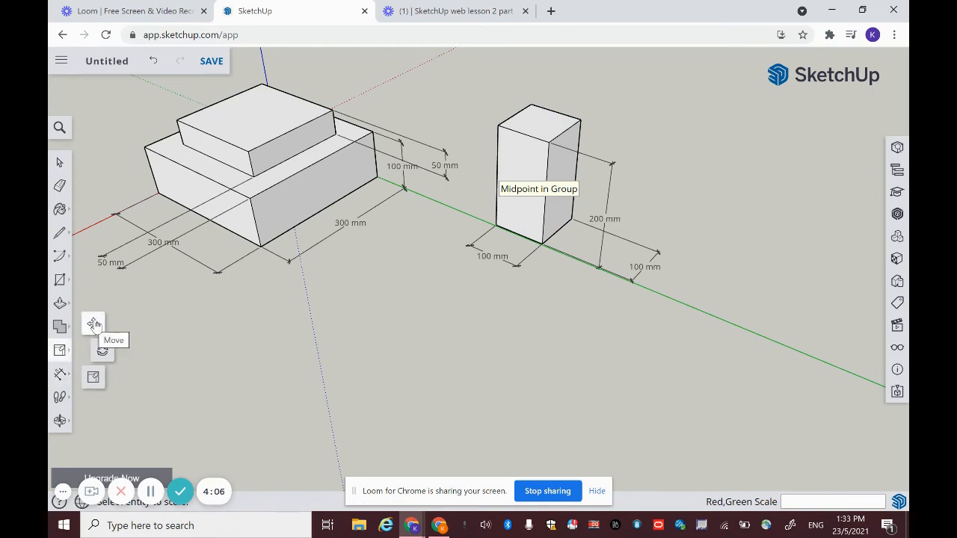
{"action": "left_click", "coordinate": [93, 323]}
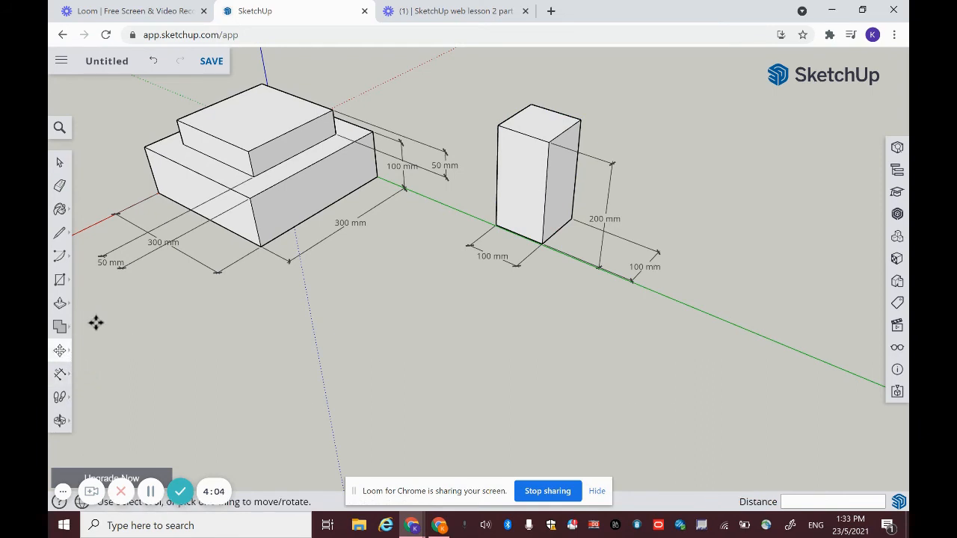
{"action": "left_click", "coordinate": [543, 241]}
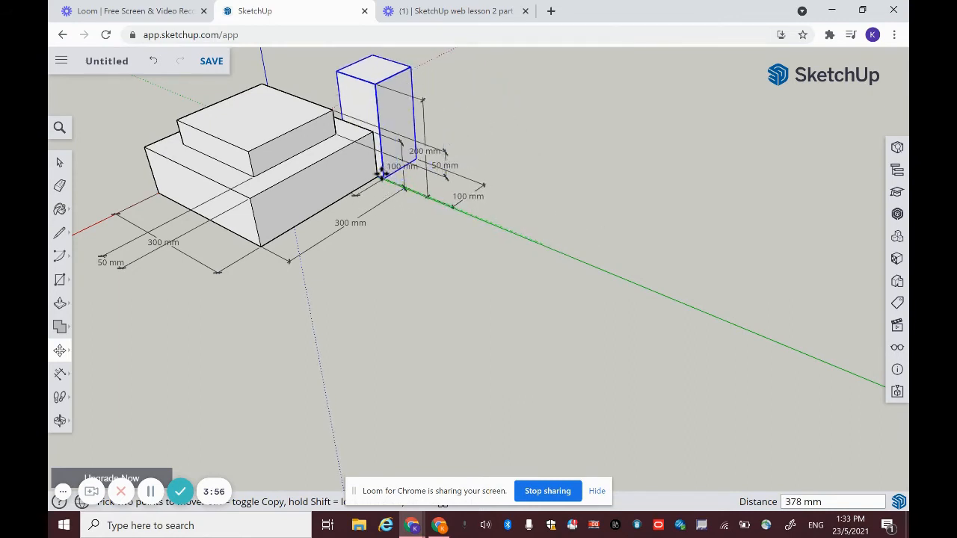
{"action": "scroll", "coordinate": [377, 175], "scroll_direction": "up", "scroll_amount": 8}
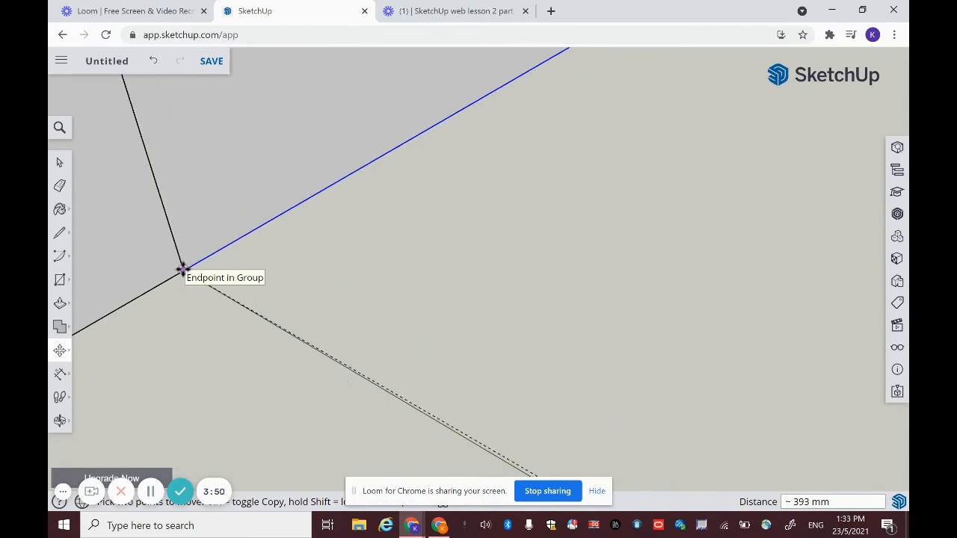
{"action": "left_click", "coordinate": [183, 269]}
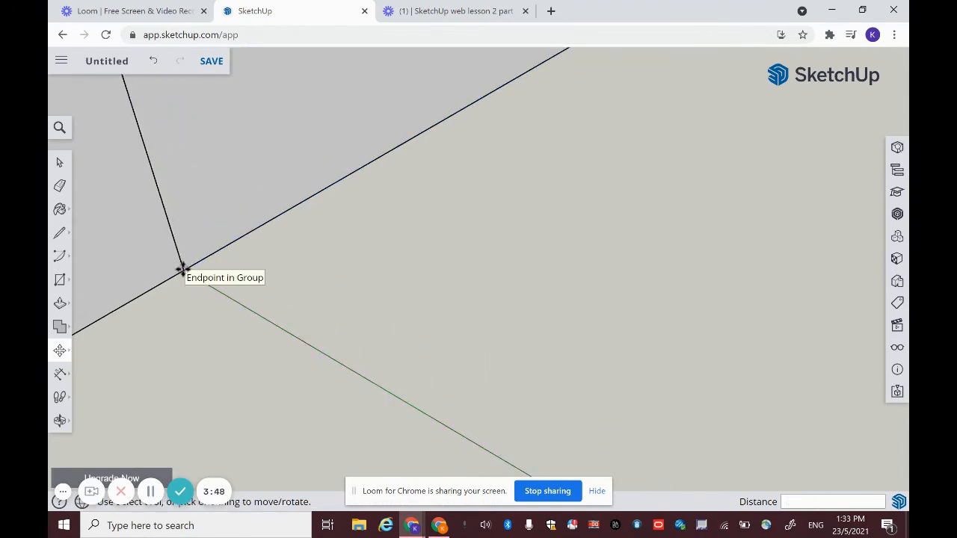
Rotate the grouped block 90 degrees about its outer bottom corner in the upright red-blue plane, laying it on its side away from the stepped box.
{"action": "scroll", "coordinate": [229, 259], "scroll_direction": "down", "scroll_amount": 5}
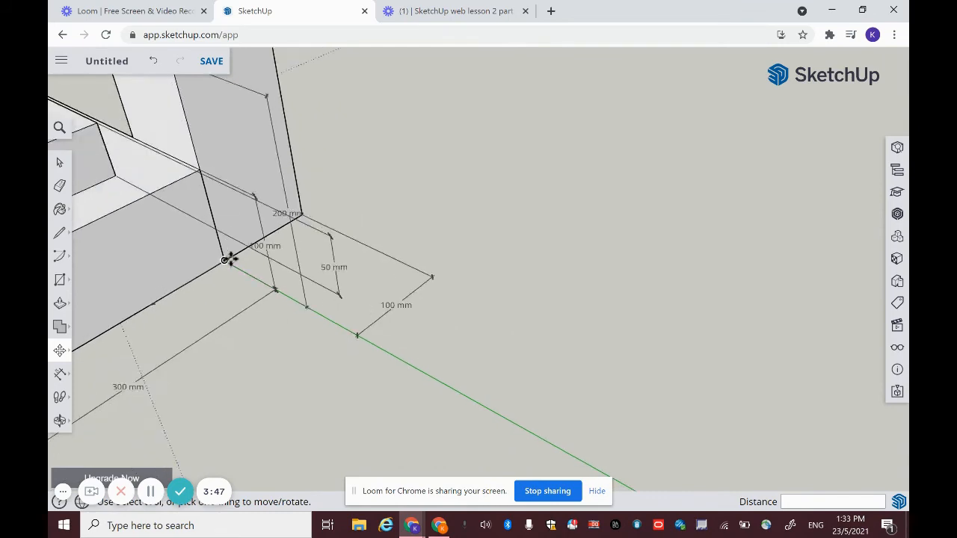
{"action": "scroll", "coordinate": [231, 258], "scroll_direction": "down", "scroll_amount": 2}
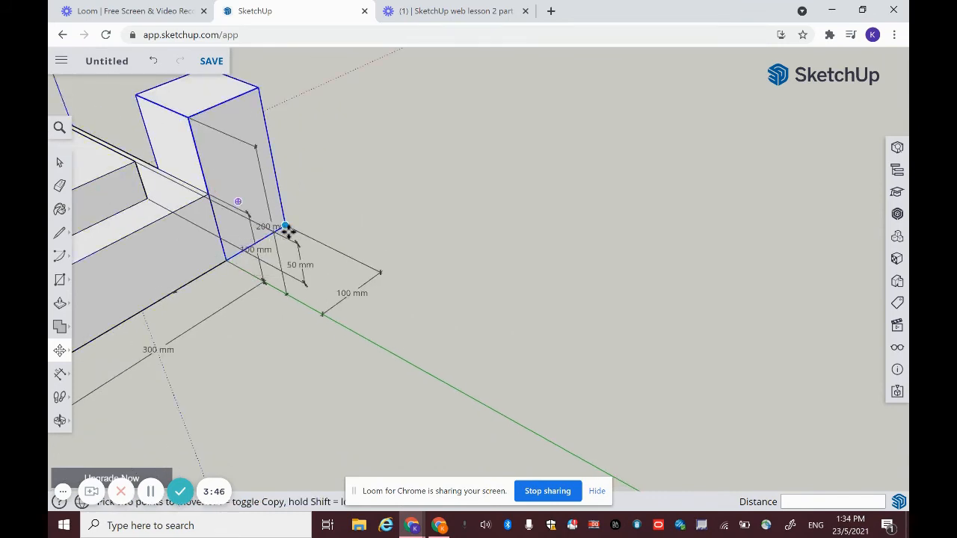
{"action": "middle_click_drag", "start_coordinate": [291, 234], "coordinate": [234, 229]}
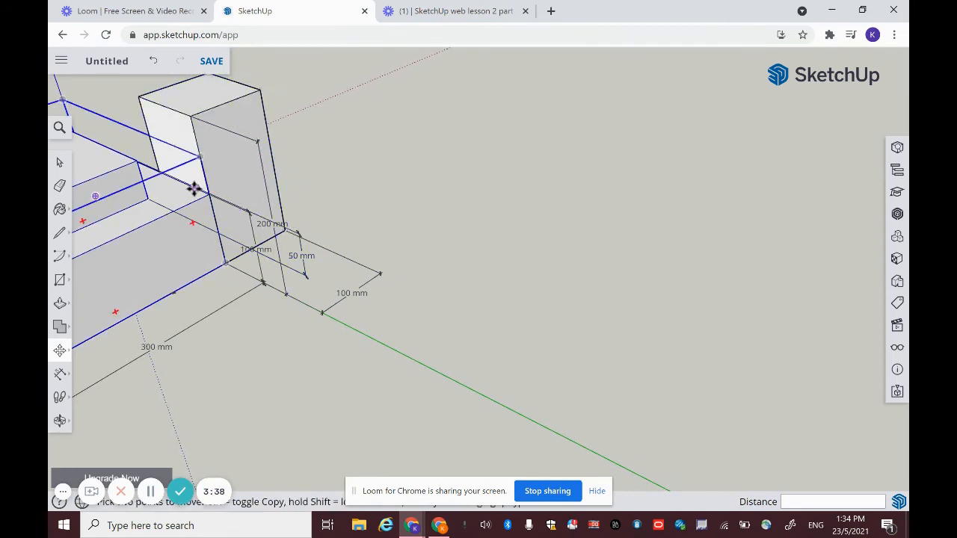
{"action": "left_click", "coordinate": [61, 163]}
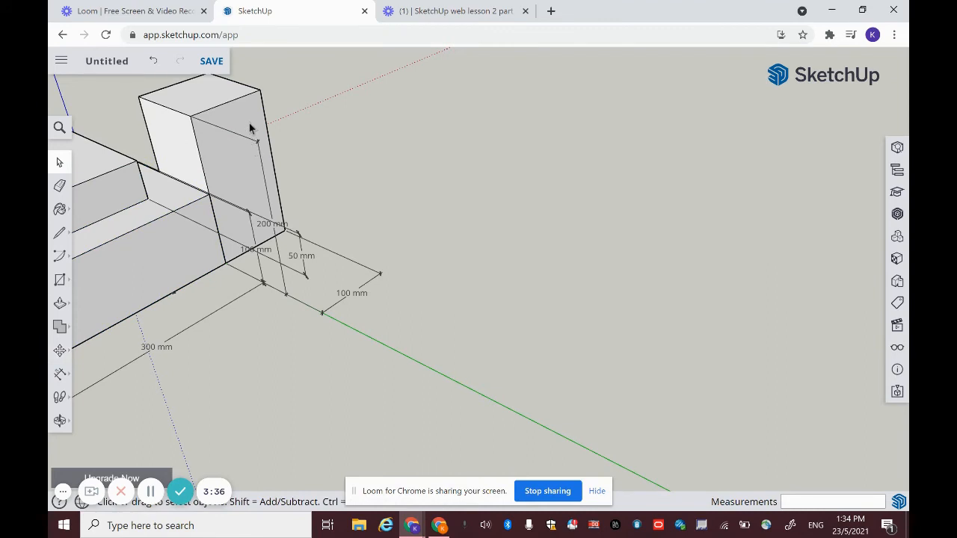
{"action": "left_click", "coordinate": [250, 129]}
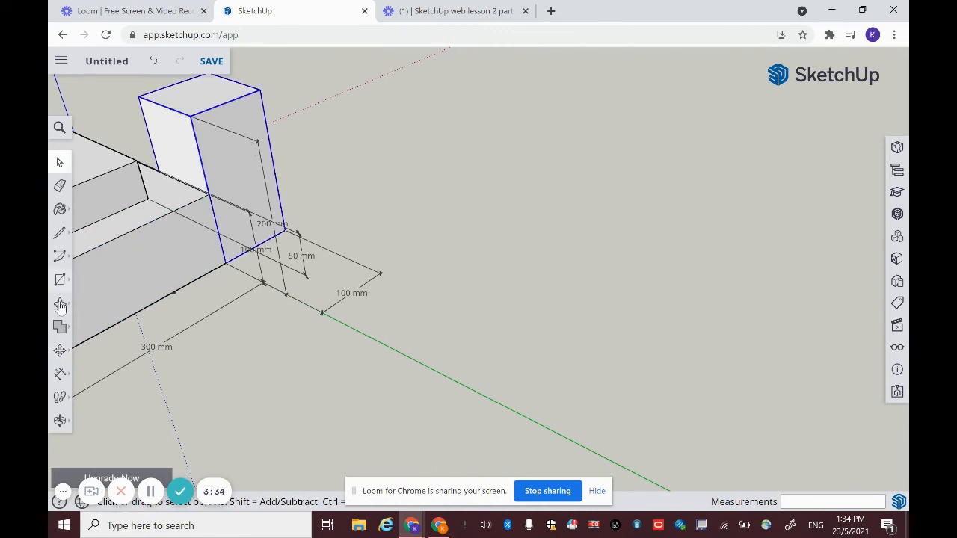
{"action": "left_click", "coordinate": [61, 352]}
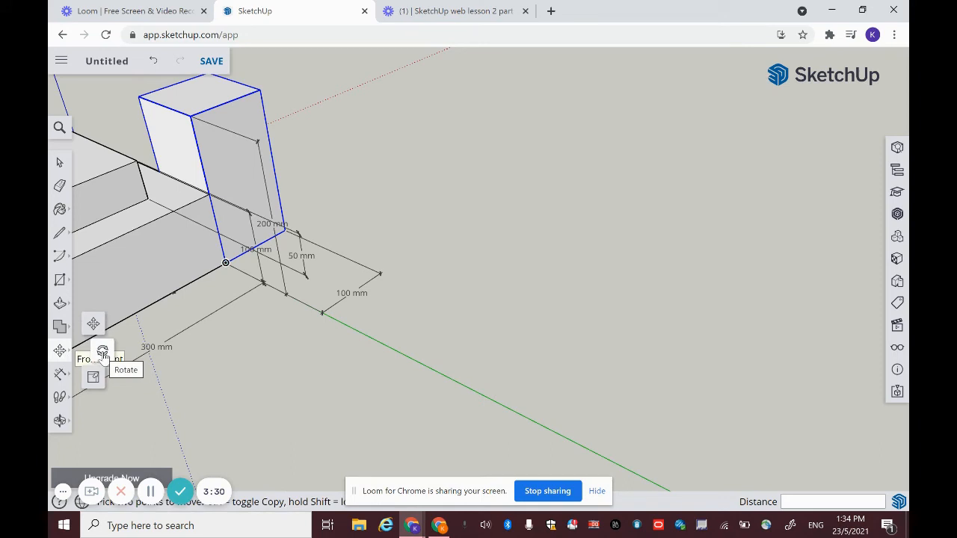
{"action": "left_click", "coordinate": [102, 352]}
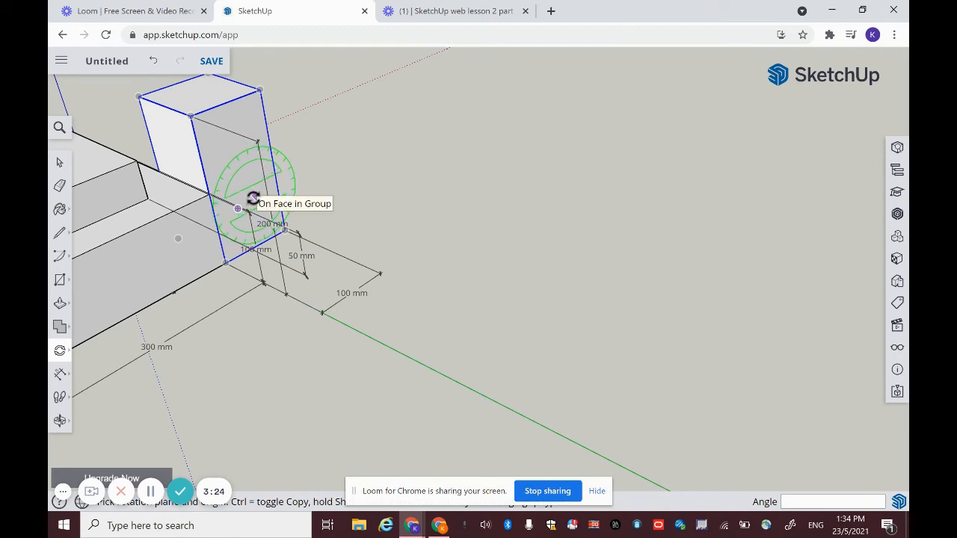
{"action": "left_click", "coordinate": [284, 229]}
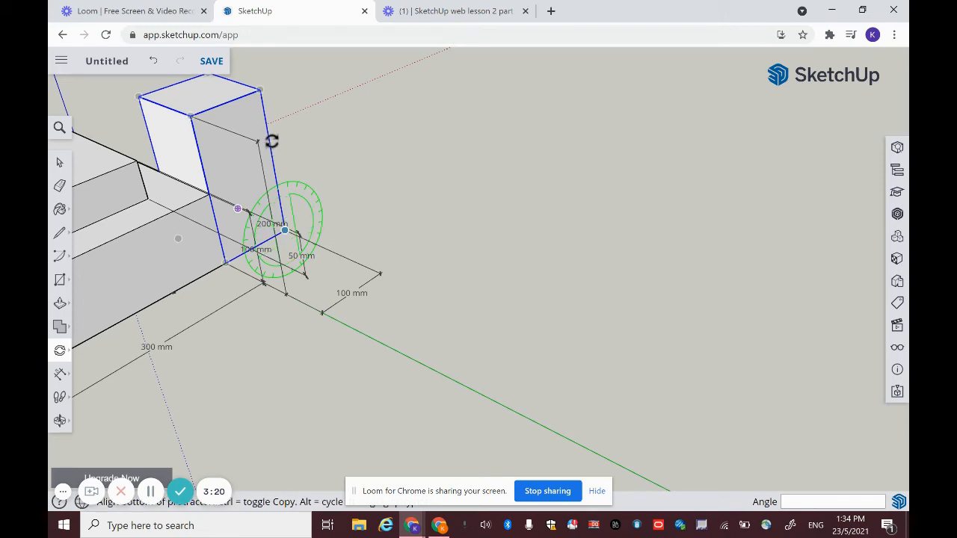
{"action": "left_click", "coordinate": [261, 93]}
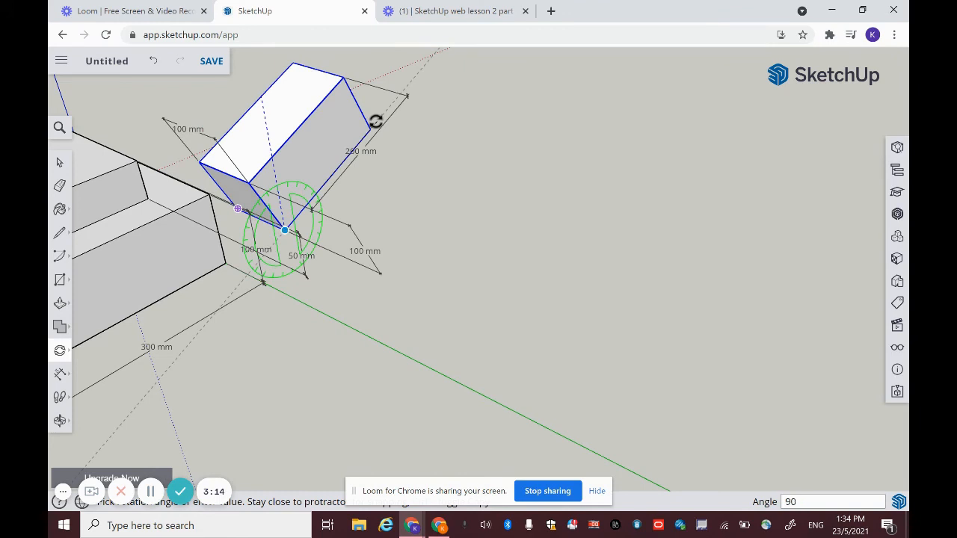
{"action": "left_click", "coordinate": [375, 121]}
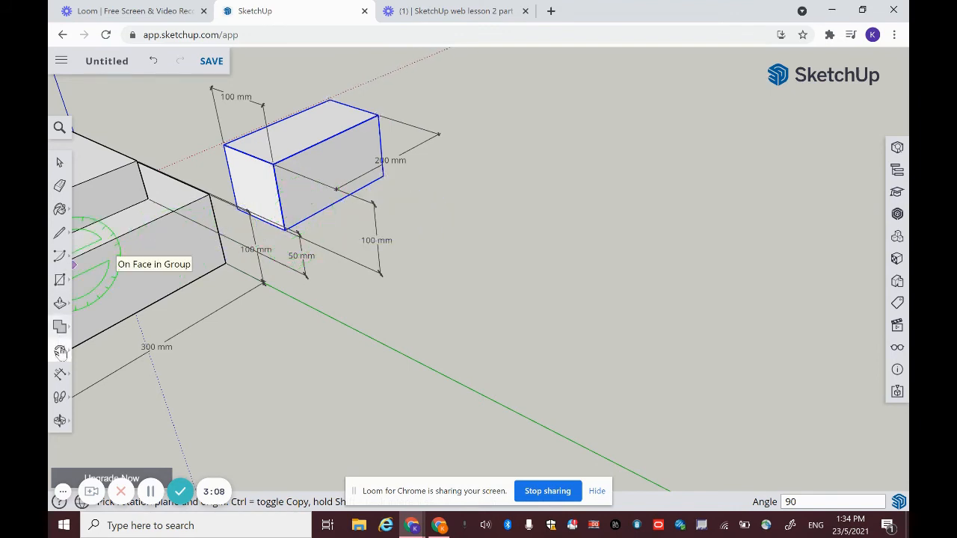
Move the laid-down block by its near bottom corner onto the stepped box's bottom corner so the two bodies adjoin.
{"action": "mouse_move", "coordinate": [66, 352]}
{"action": "left_click", "coordinate": [83, 331]}
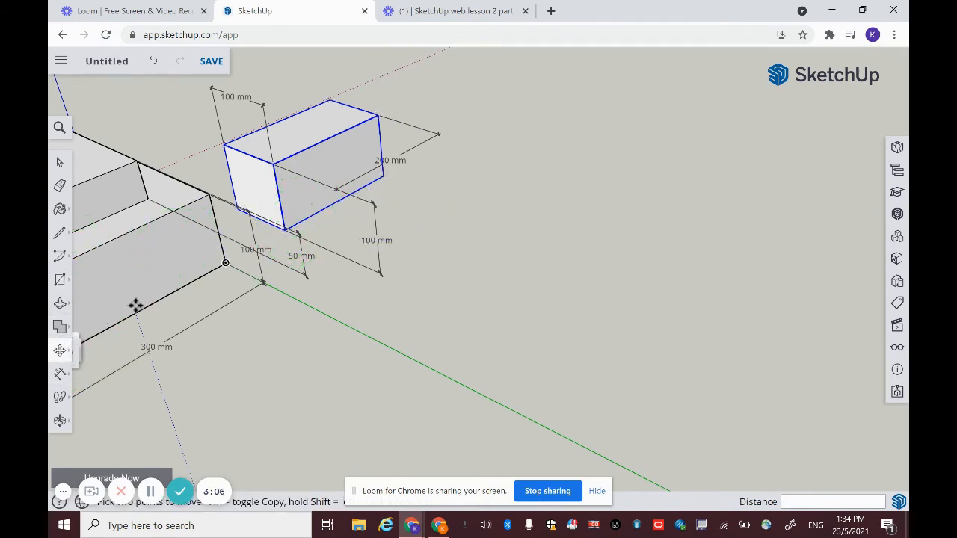
{"action": "left_click", "coordinate": [281, 231]}
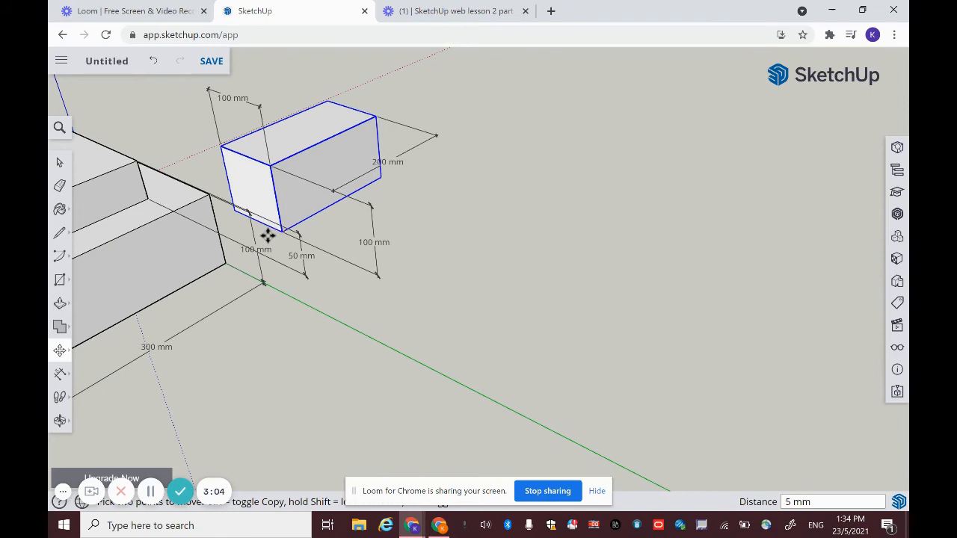
{"action": "left_click", "coordinate": [223, 259]}
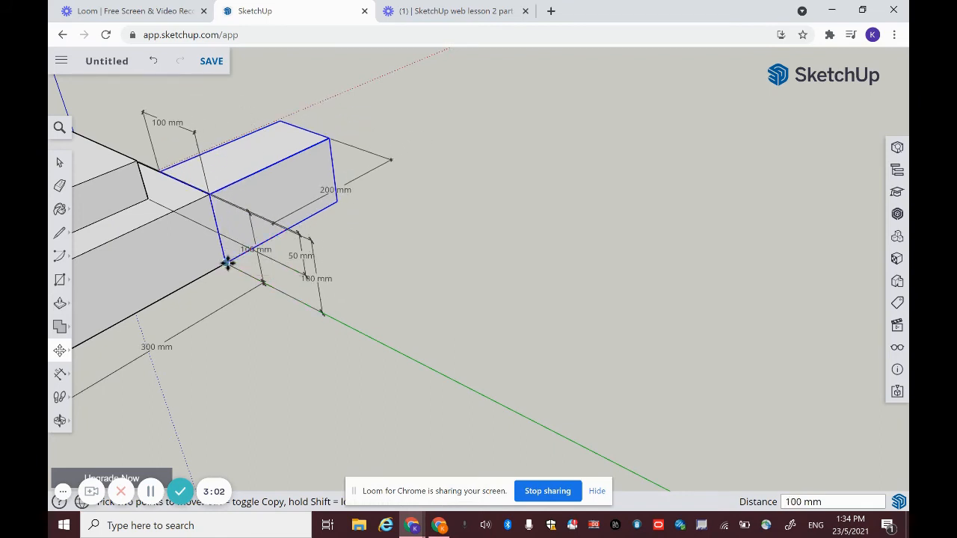
{"action": "scroll", "coordinate": [226, 260], "scroll_direction": "down", "scroll_amount": 5}
{"action": "scroll", "coordinate": [226, 261], "scroll_direction": "up", "scroll_amount": 5}
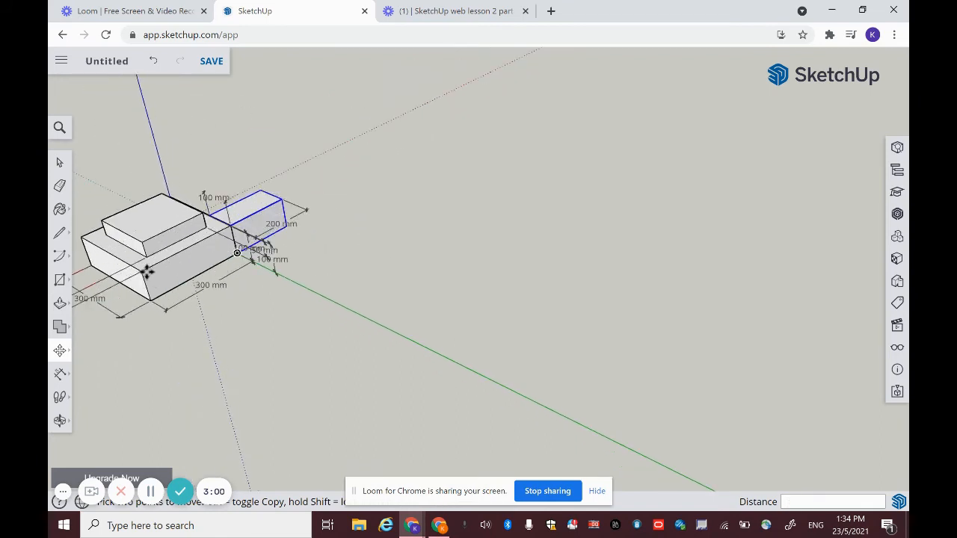
{"action": "left_click", "coordinate": [60, 421]}
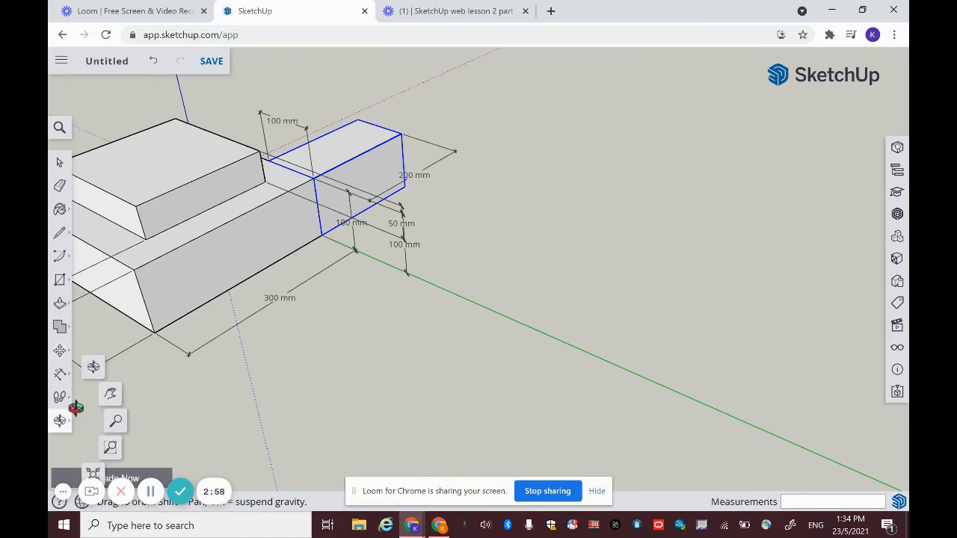
{"action": "left_click", "coordinate": [105, 396]}
{"action": "left_click_drag", "start_coordinate": [187, 307], "coordinate": [429, 301]}
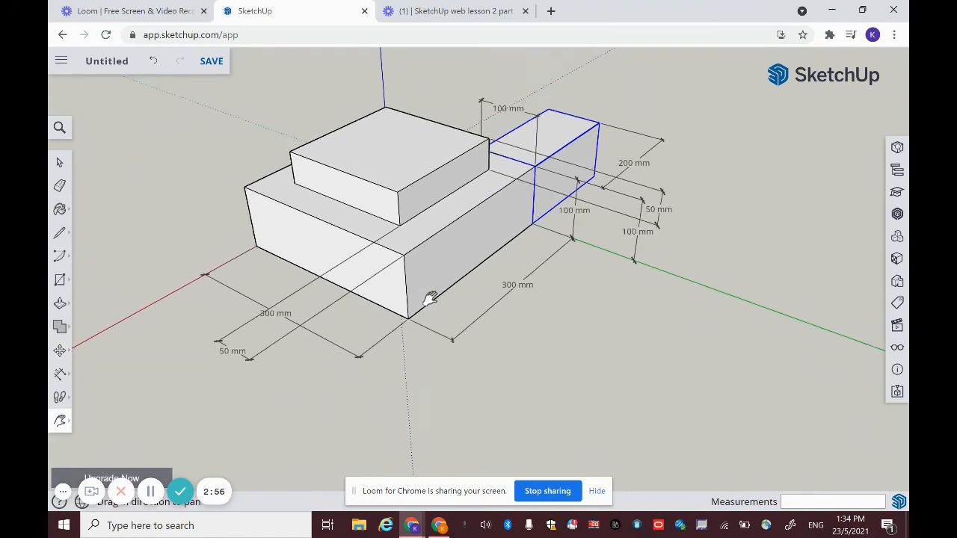
Draw a circle of 60 mm radius on the ground plane, in the open area beside the stepped box.
{"action": "middle_click_drag", "start_coordinate": [455, 258], "coordinate": [476, 274]}
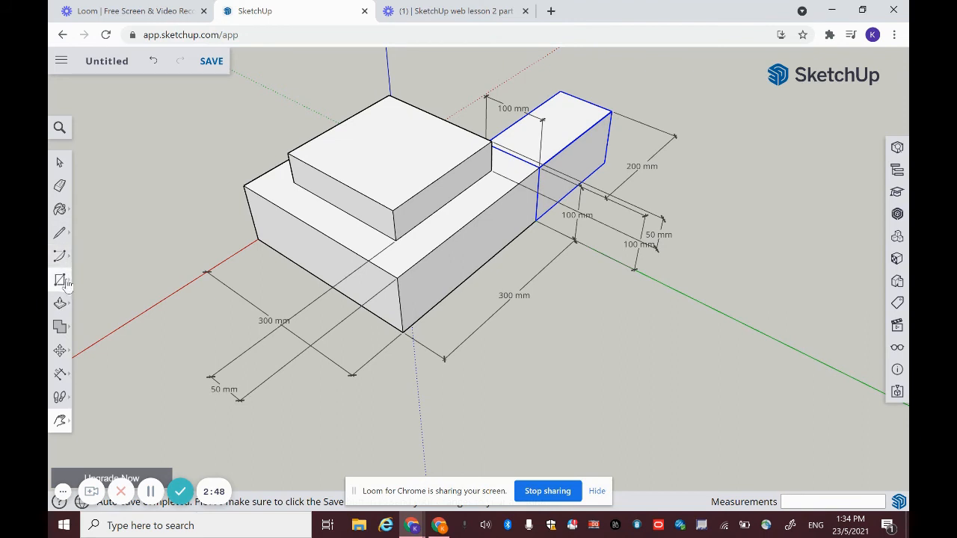
{"action": "left_click", "coordinate": [59, 282]}
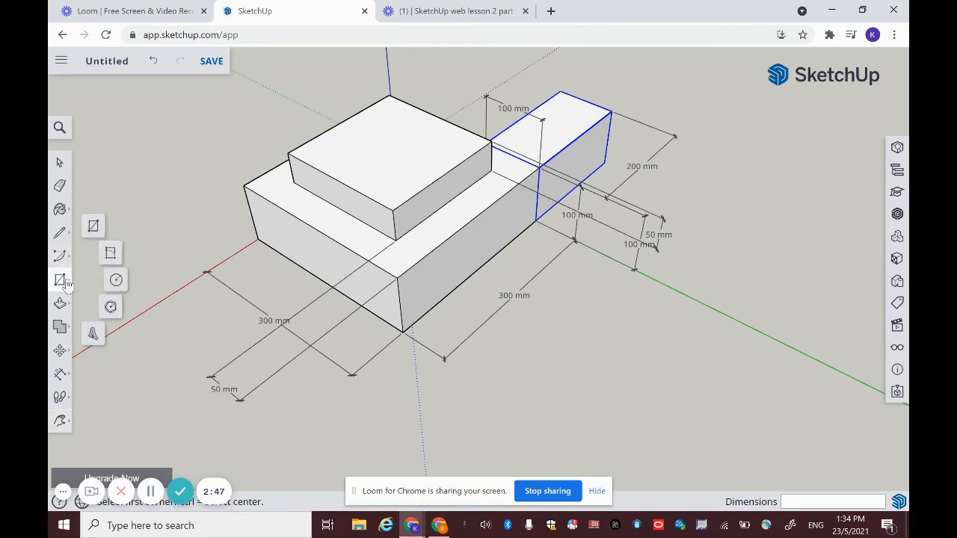
{"action": "left_click", "coordinate": [117, 280]}
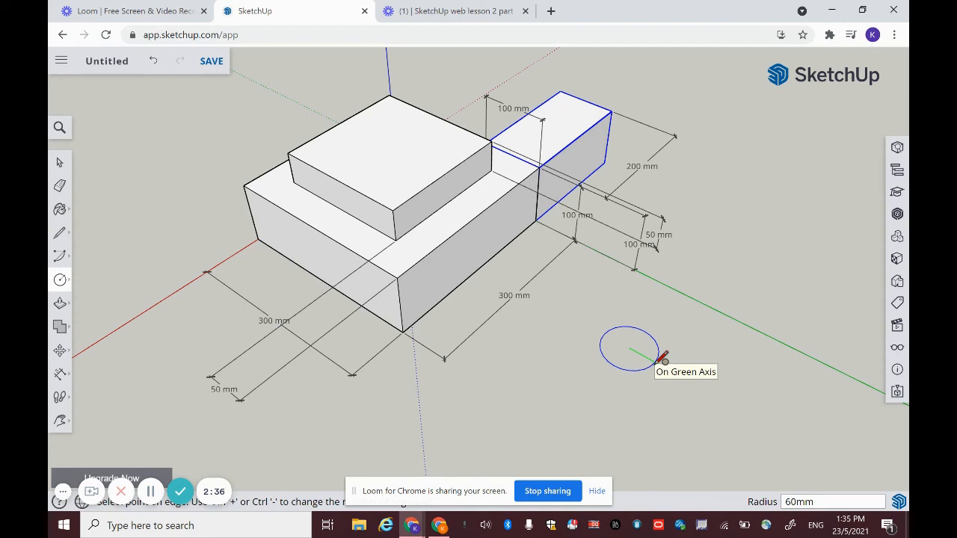
{"action": "key", "text": "Return"}
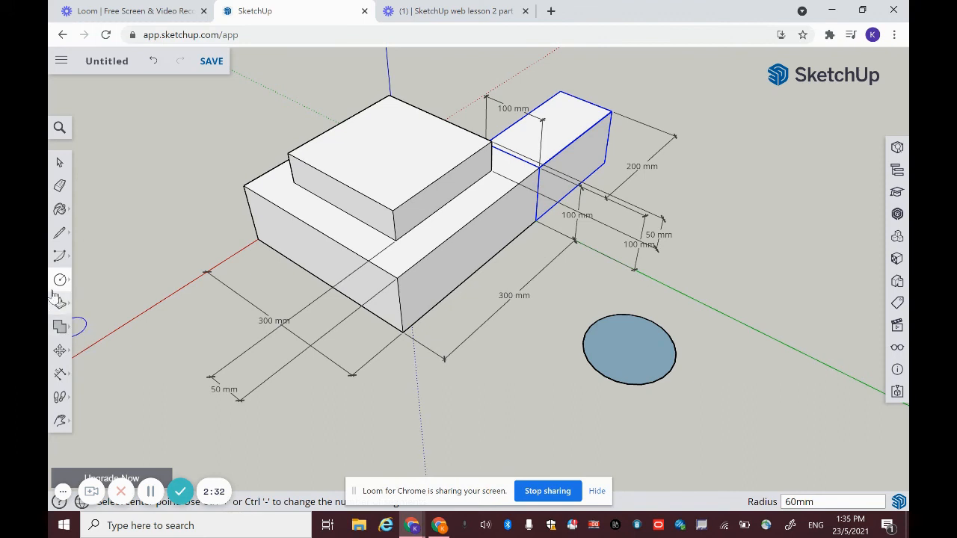
Dimension the circle's diameter, placing the label just outside its edge.
{"action": "left_click", "coordinate": [61, 374]}
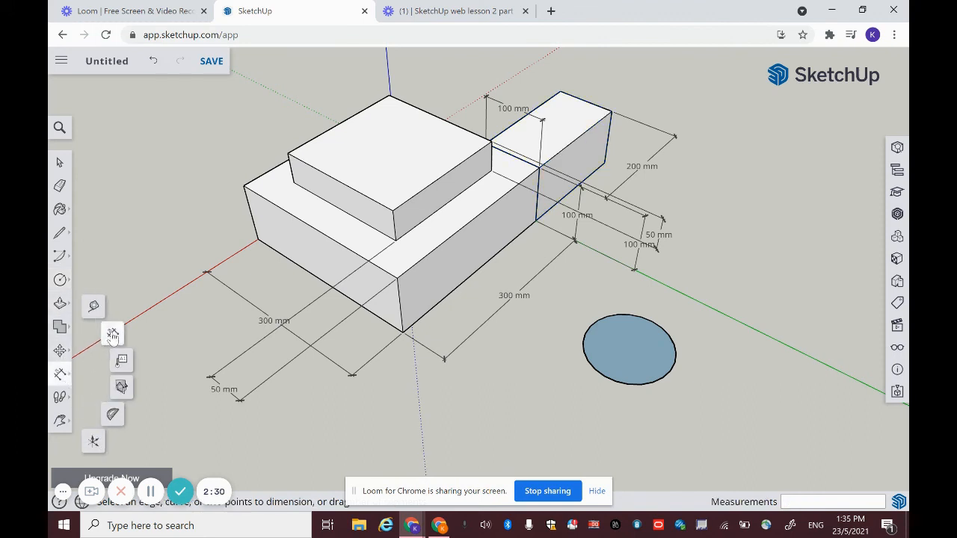
{"action": "left_click", "coordinate": [650, 385]}
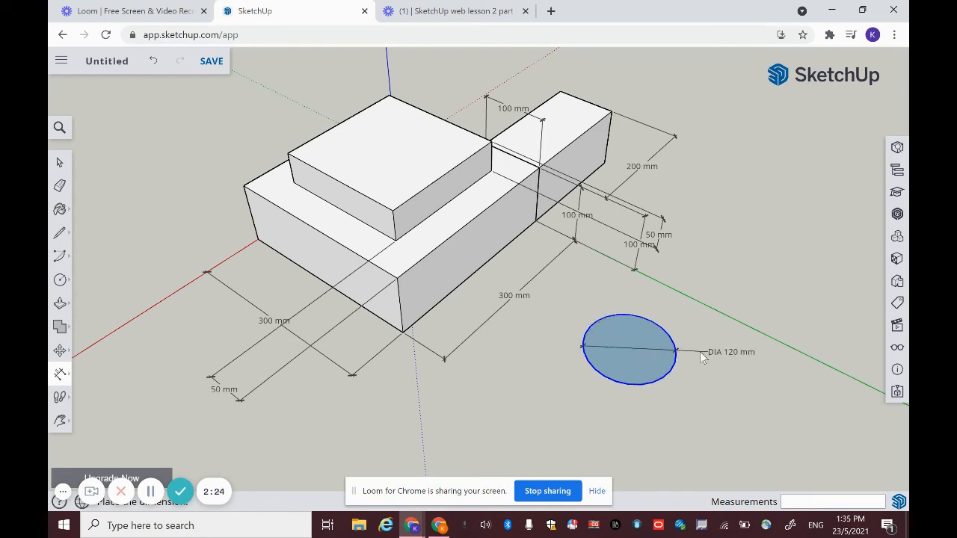
{"action": "left_click", "coordinate": [700, 351]}
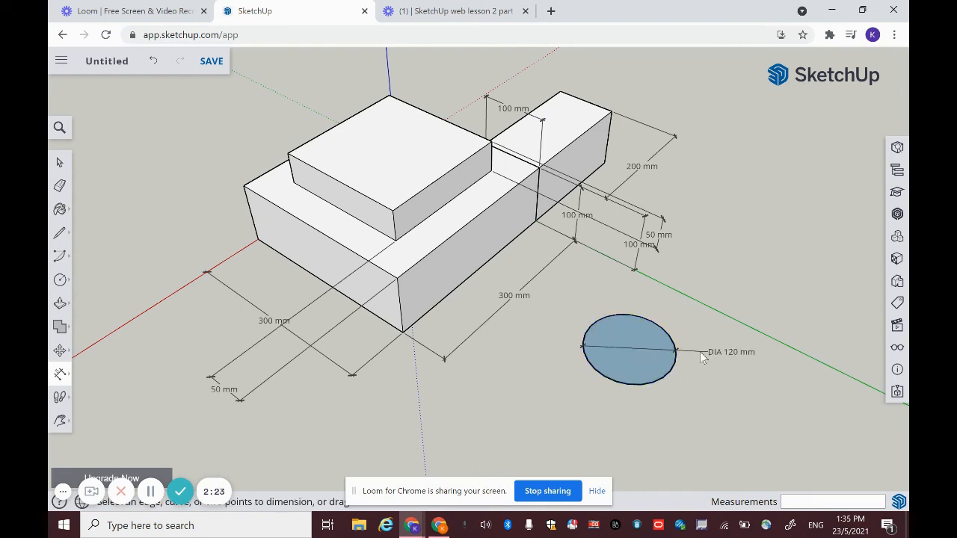
Push/Pull the circle's face upward 100 mm to form a cylinder.
{"action": "left_click", "coordinate": [61, 303]}
{"action": "left_click", "coordinate": [618, 364]}
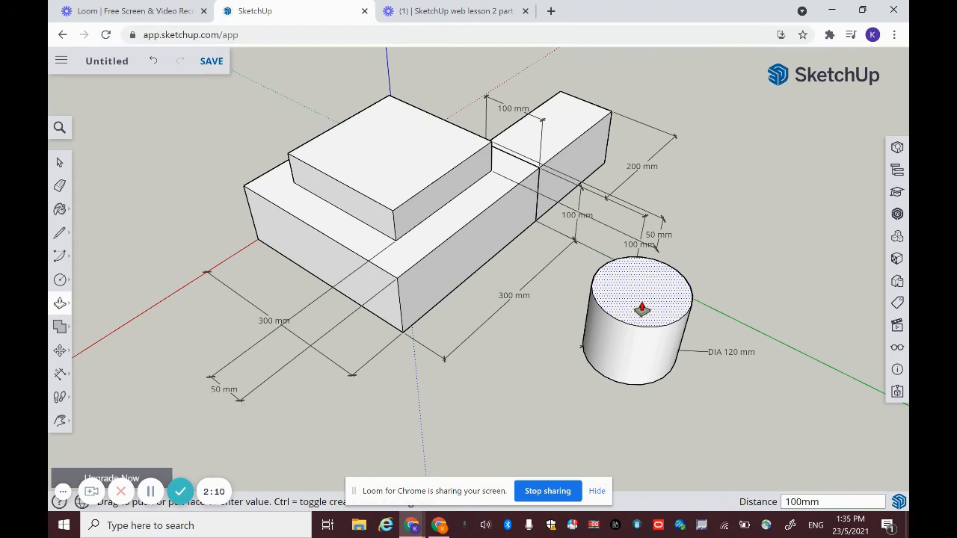
{"action": "key", "text": "Return"}
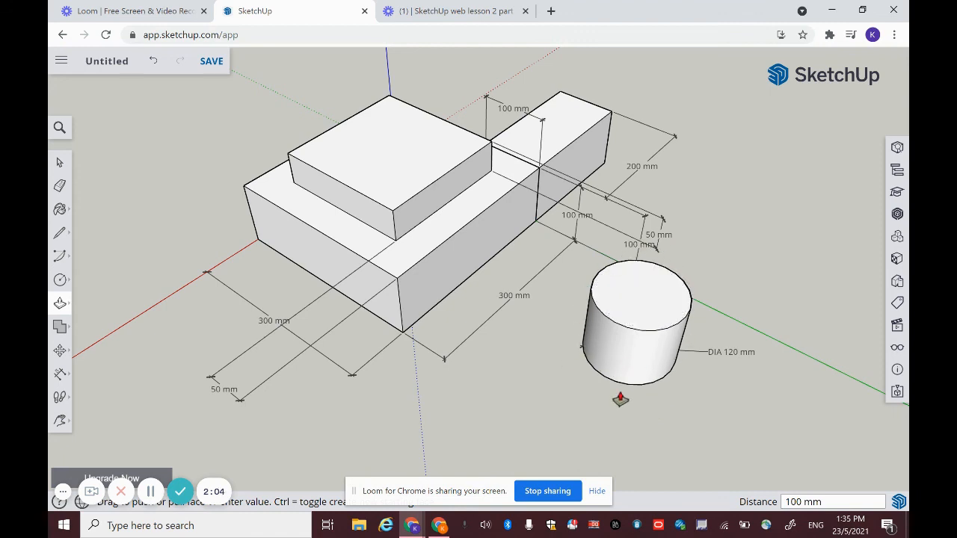
Select the whole cylinder together with its diameter dimension and make them a group.
{"action": "left_click", "coordinate": [60, 162]}
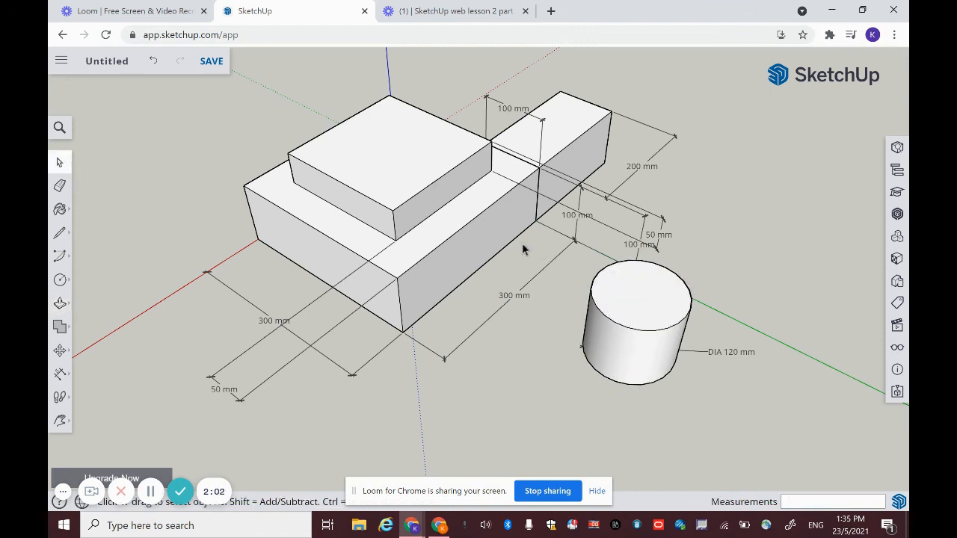
{"action": "left_click", "coordinate": [632, 300]}
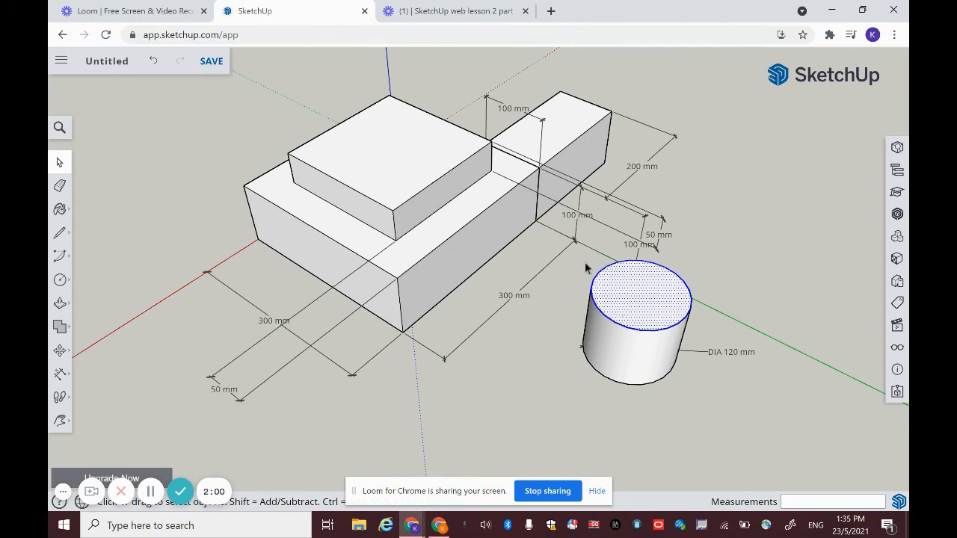
{"action": "left_click_drag", "start_coordinate": [569, 250], "coordinate": [763, 455]}
{"action": "right_click", "coordinate": [640, 348]}
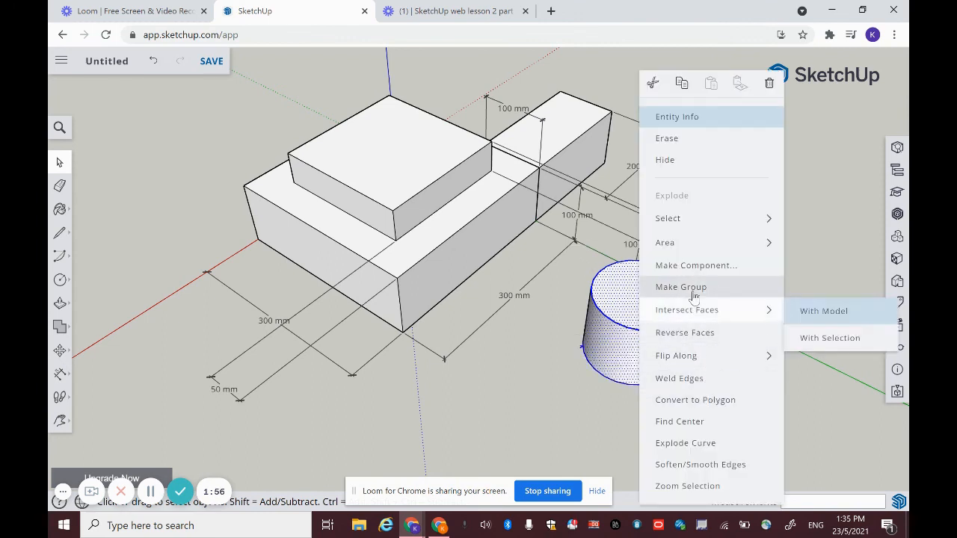
{"action": "left_click", "coordinate": [694, 290]}
Move the grouped cylinder by its bottom edge onto the top face of the stepped box's upper tier.
{"action": "middle_click_drag", "start_coordinate": [438, 341], "coordinate": [621, 342]}
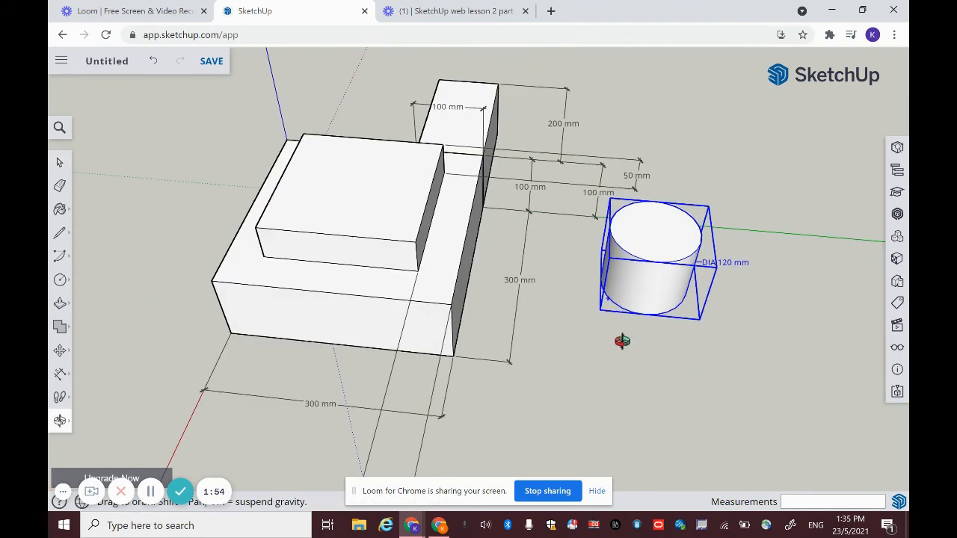
{"action": "left_click", "coordinate": [60, 352]}
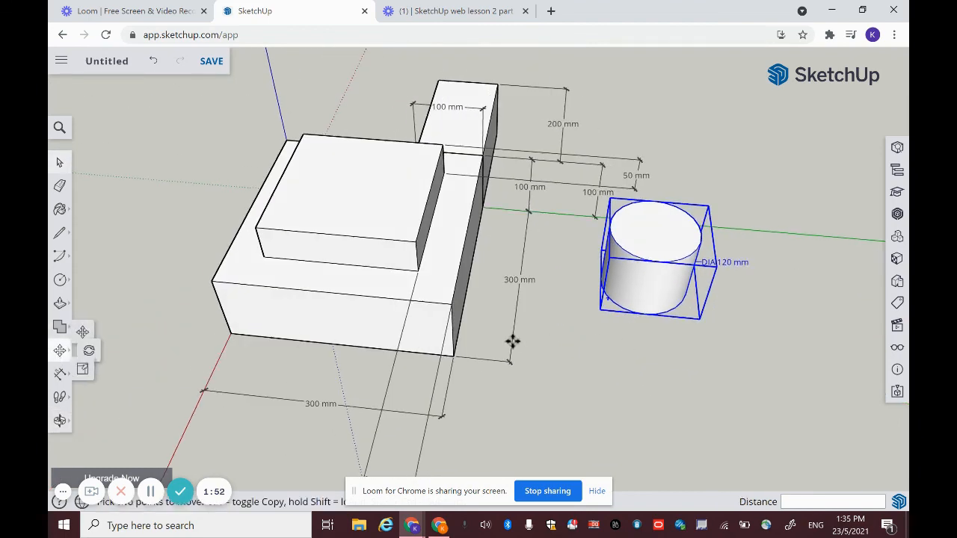
{"action": "left_click", "coordinate": [648, 311]}
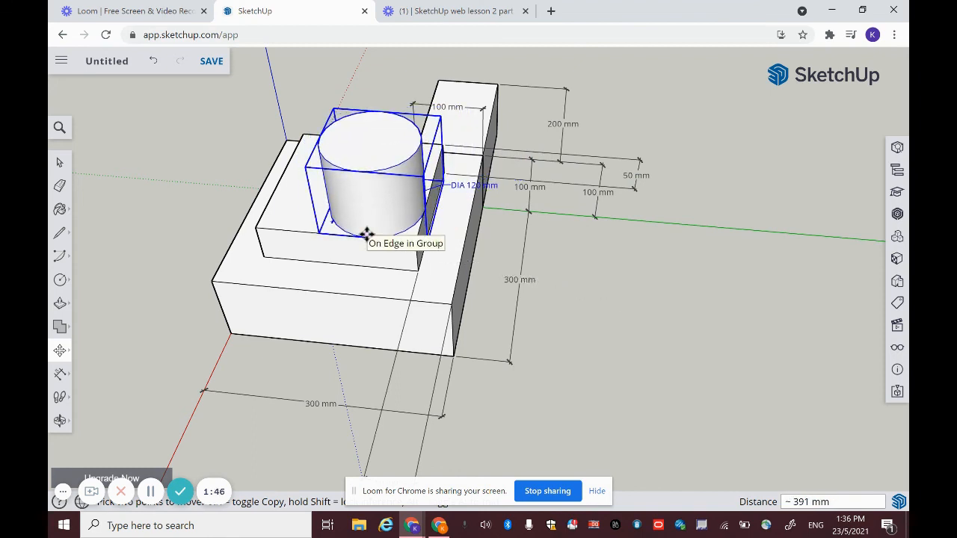
{"action": "scroll", "coordinate": [367, 246], "scroll_direction": "down", "scroll_amount": 3}
{"action": "middle_click_drag", "start_coordinate": [332, 240], "coordinate": [299, 220]}
{"action": "middle_click_drag", "start_coordinate": [384, 231], "coordinate": [396, 331], "text": "shift"}
{"action": "scroll", "coordinate": [387, 327], "scroll_direction": "up", "scroll_amount": 5}
{"action": "scroll", "coordinate": [386, 327], "scroll_direction": "down", "scroll_amount": 2}
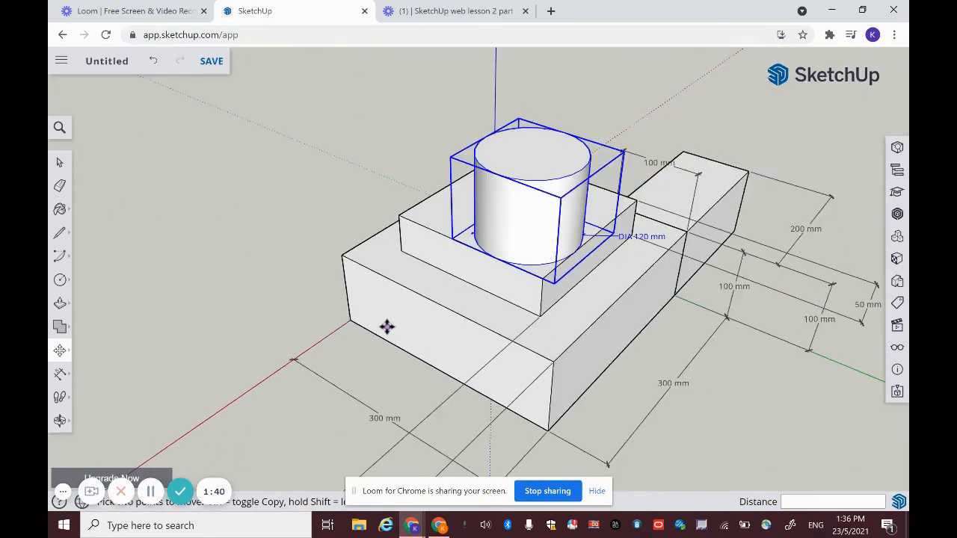